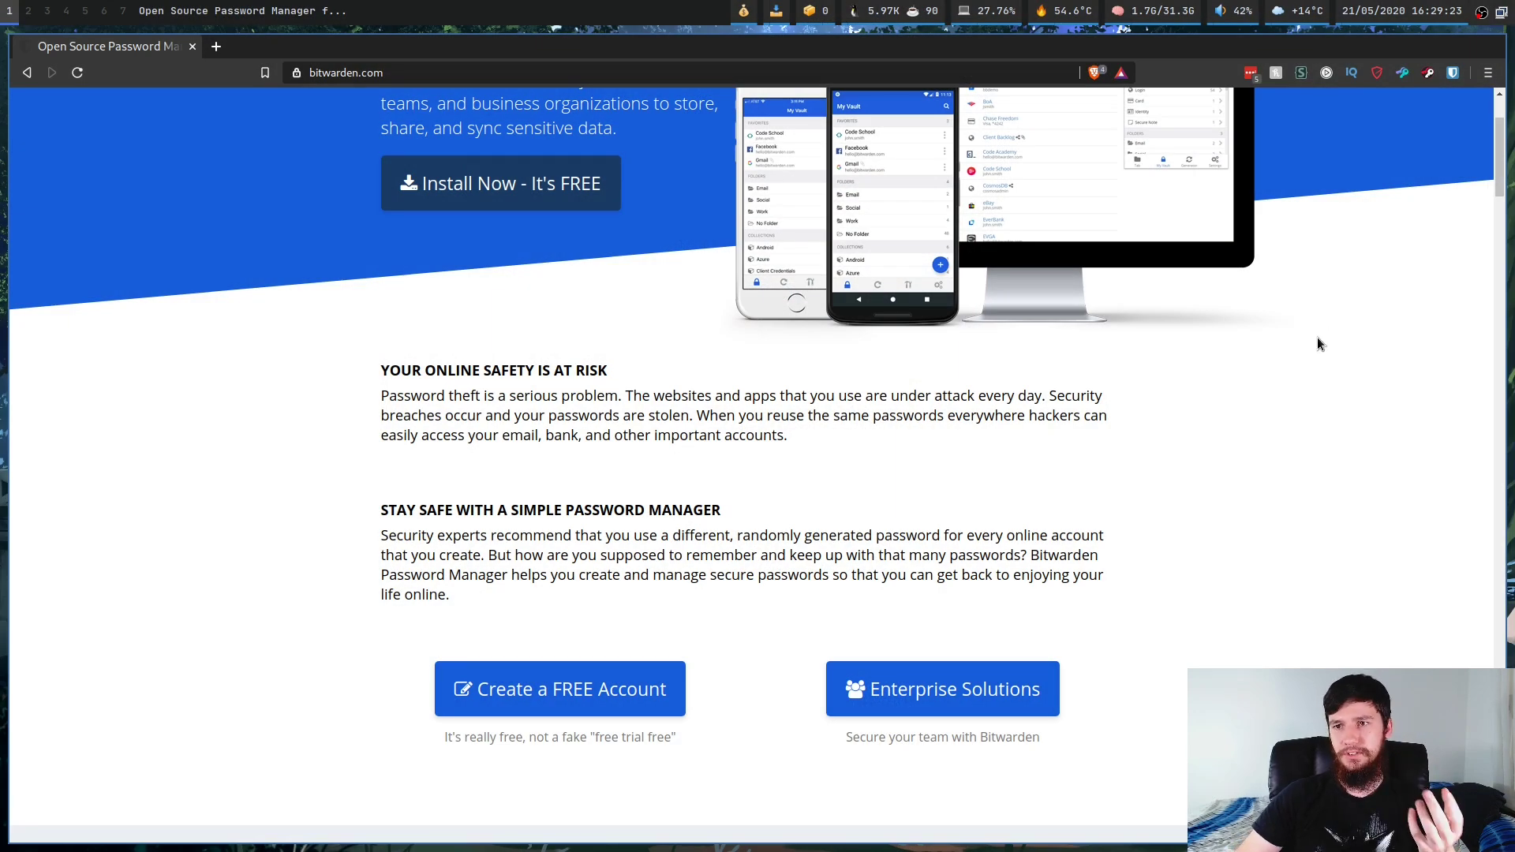
# Step: Open the empty Create account form in the Bitwarden web vault
pyautogui.scroll(3, 1318, 339)
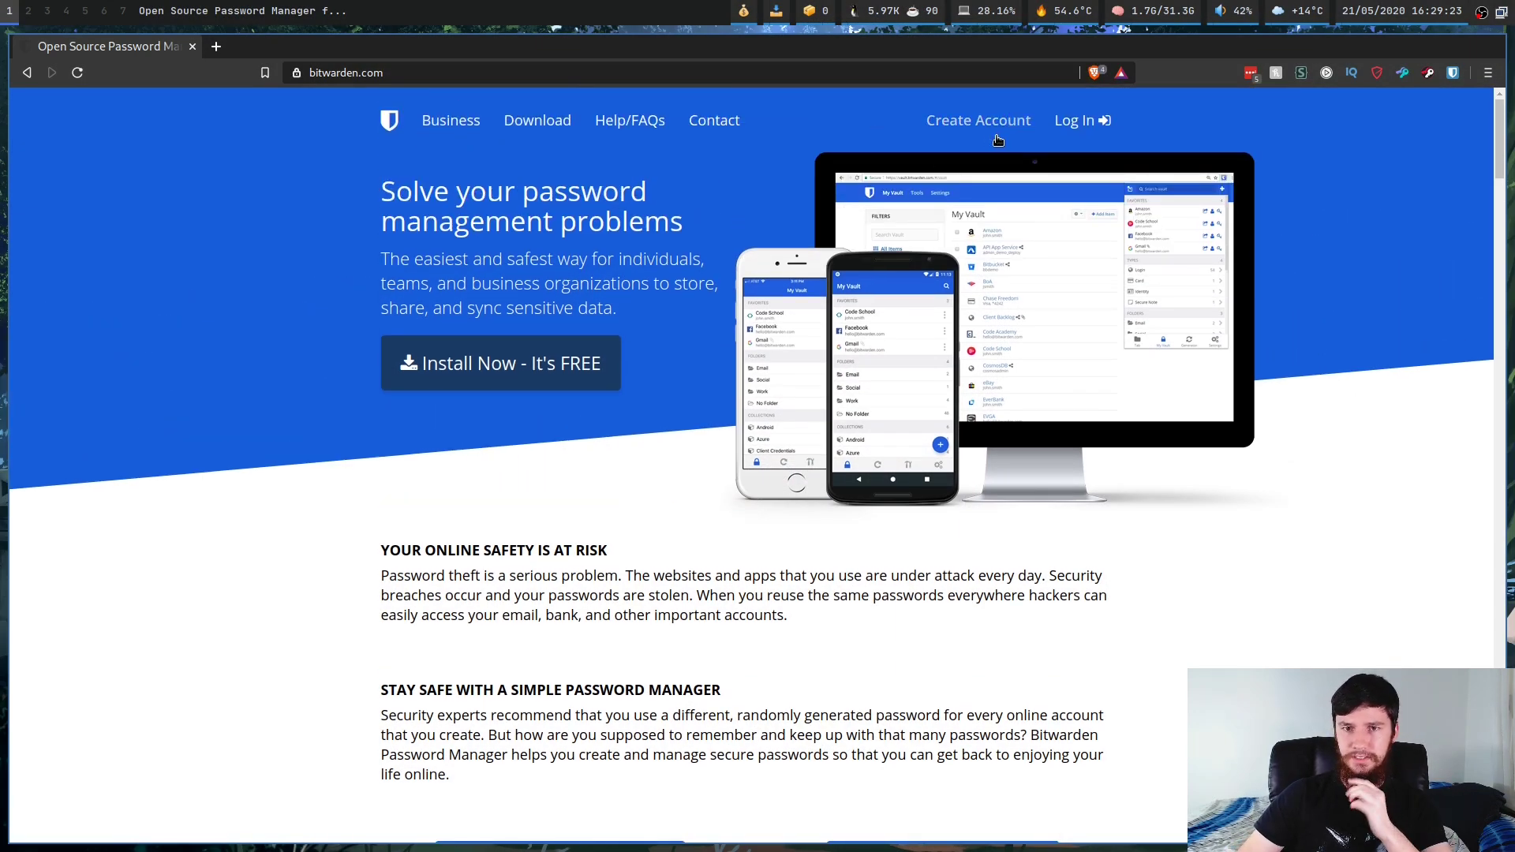
pyautogui.click(988, 128)
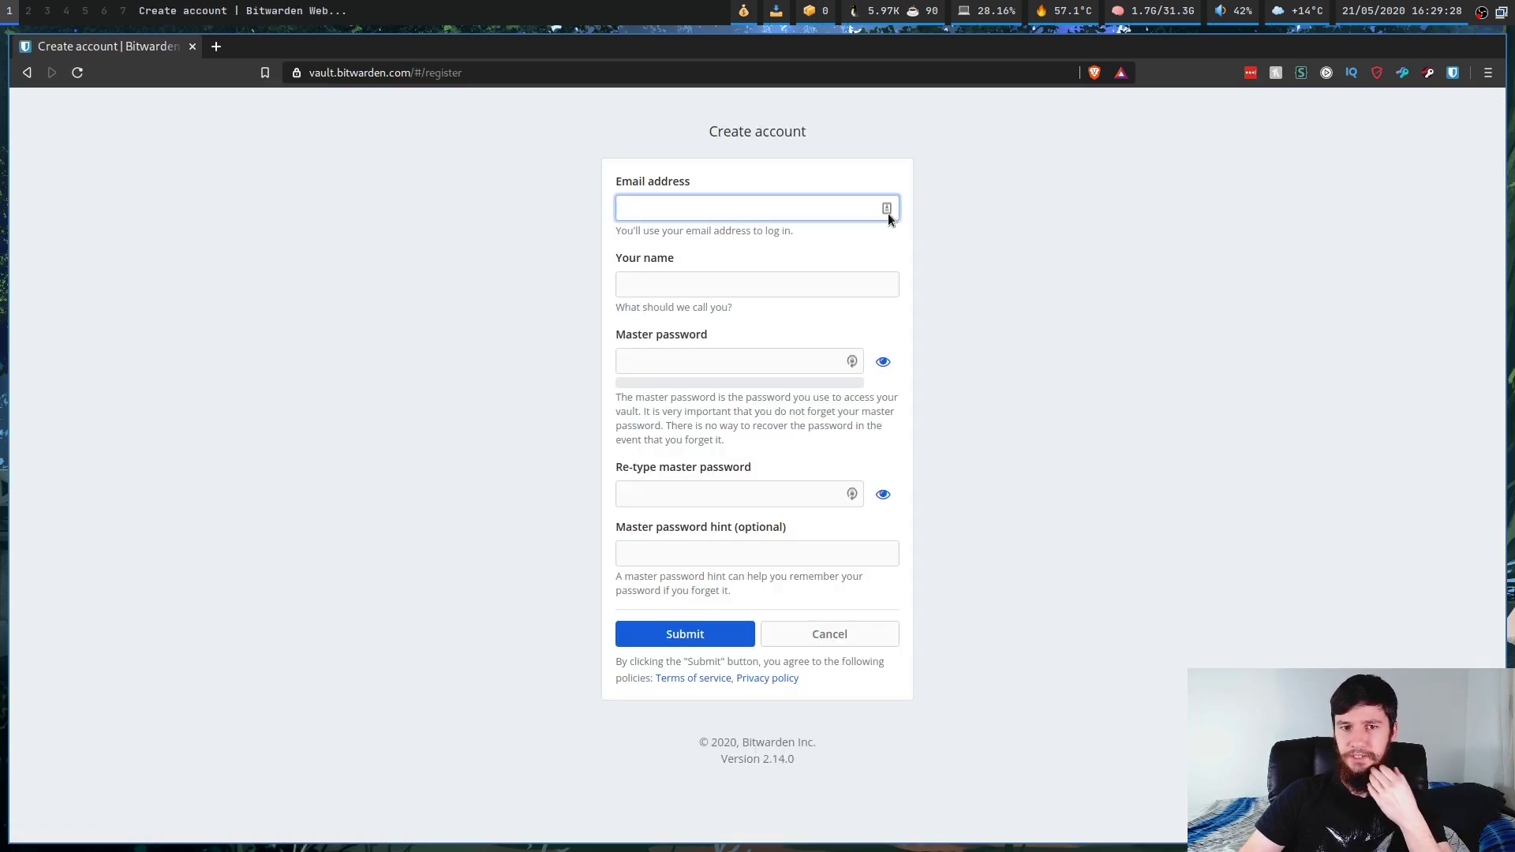
pyautogui.click(1079, 205)
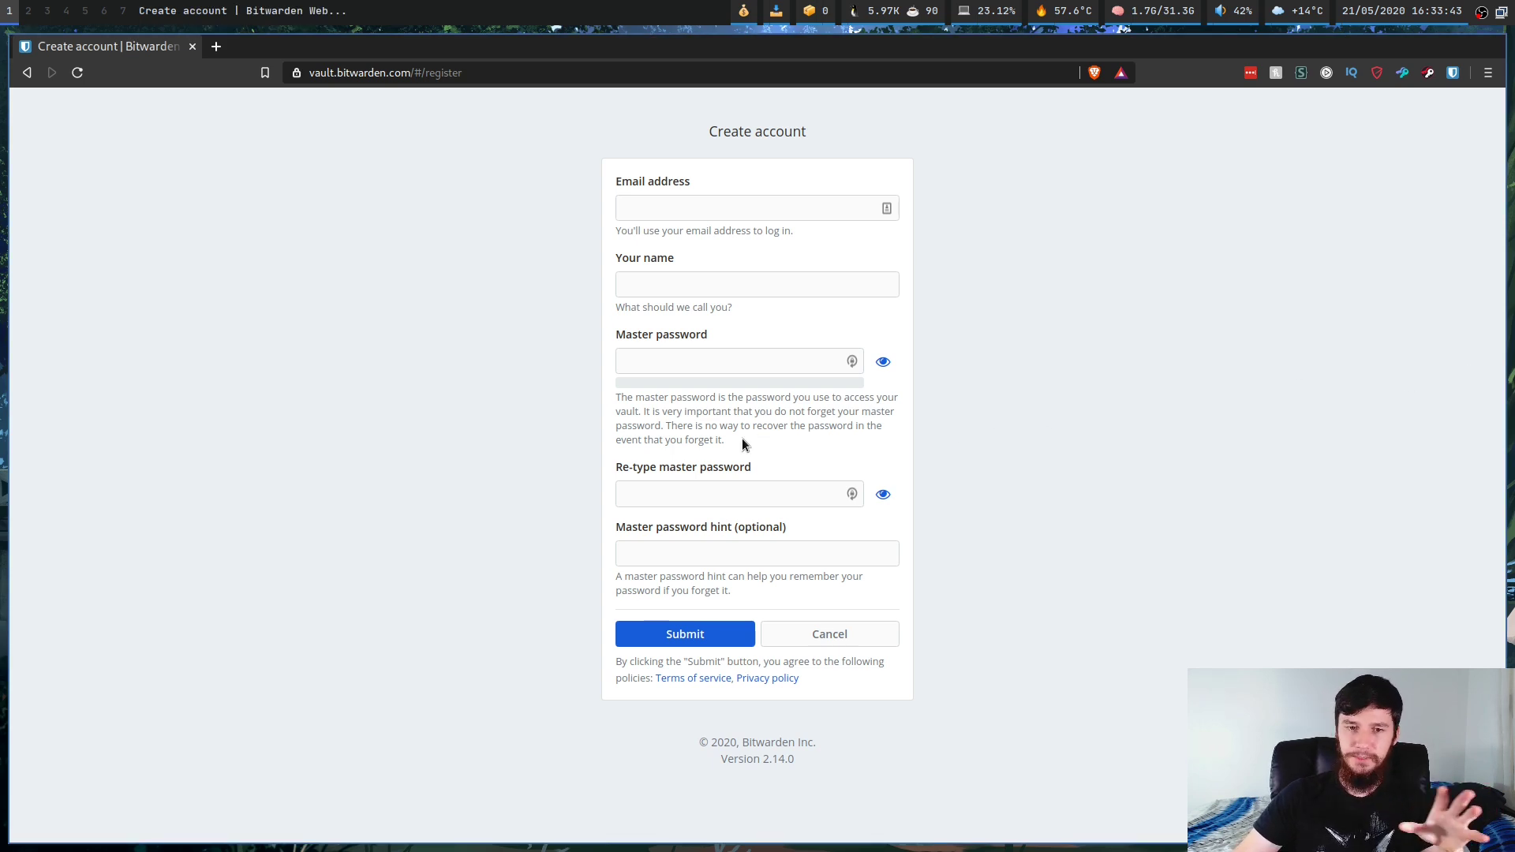
# Step: Highlight the warning that forgotten master passwords can't be recovered, then open an Alacritty terminal
pyautogui.moveTo(744, 440); pyautogui.dragTo(665, 425)
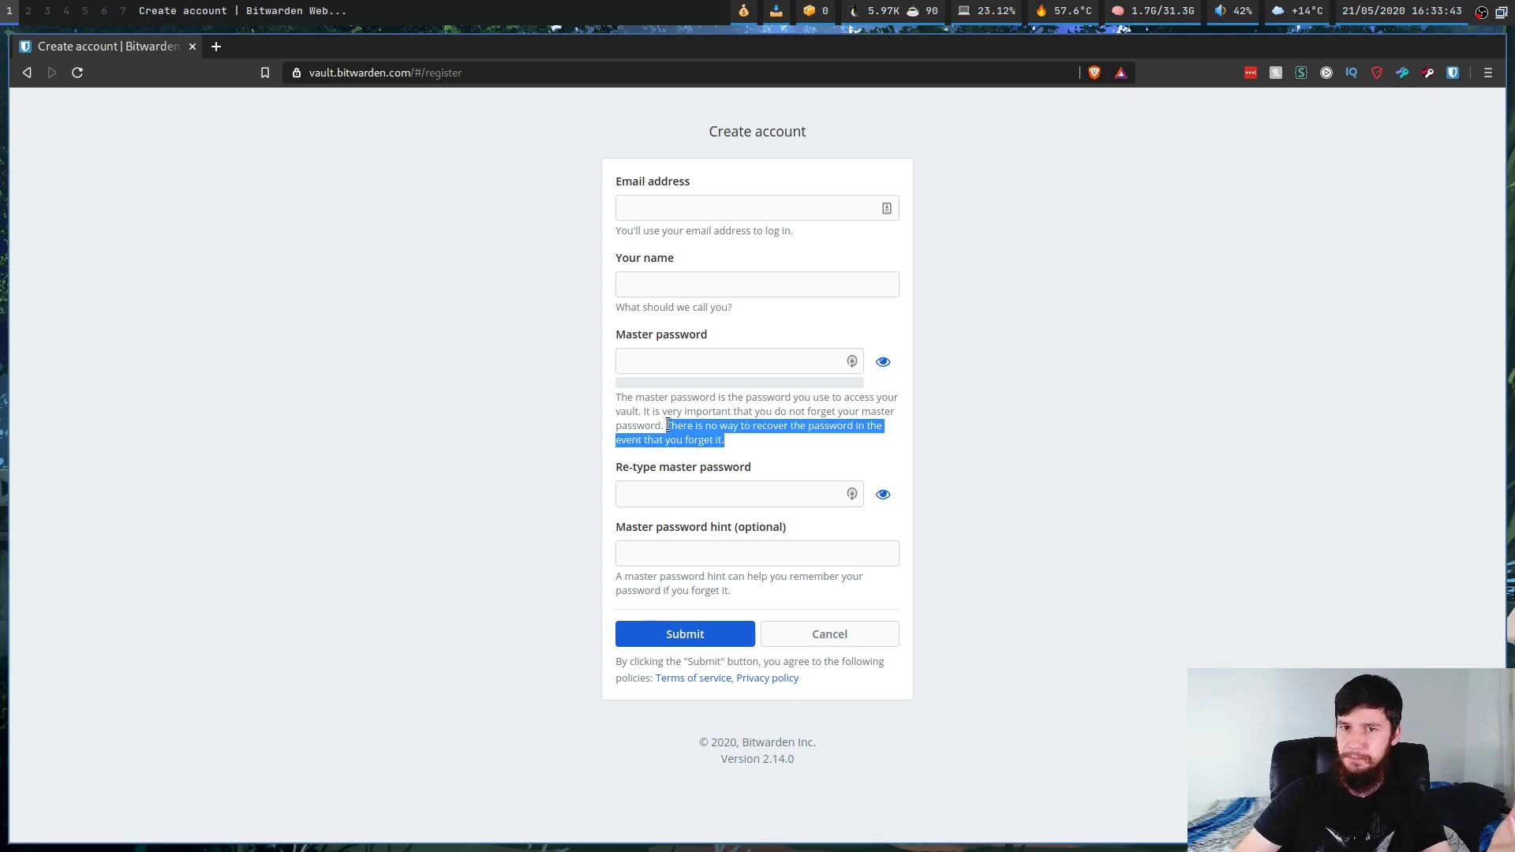
pyautogui.click(687, 416)
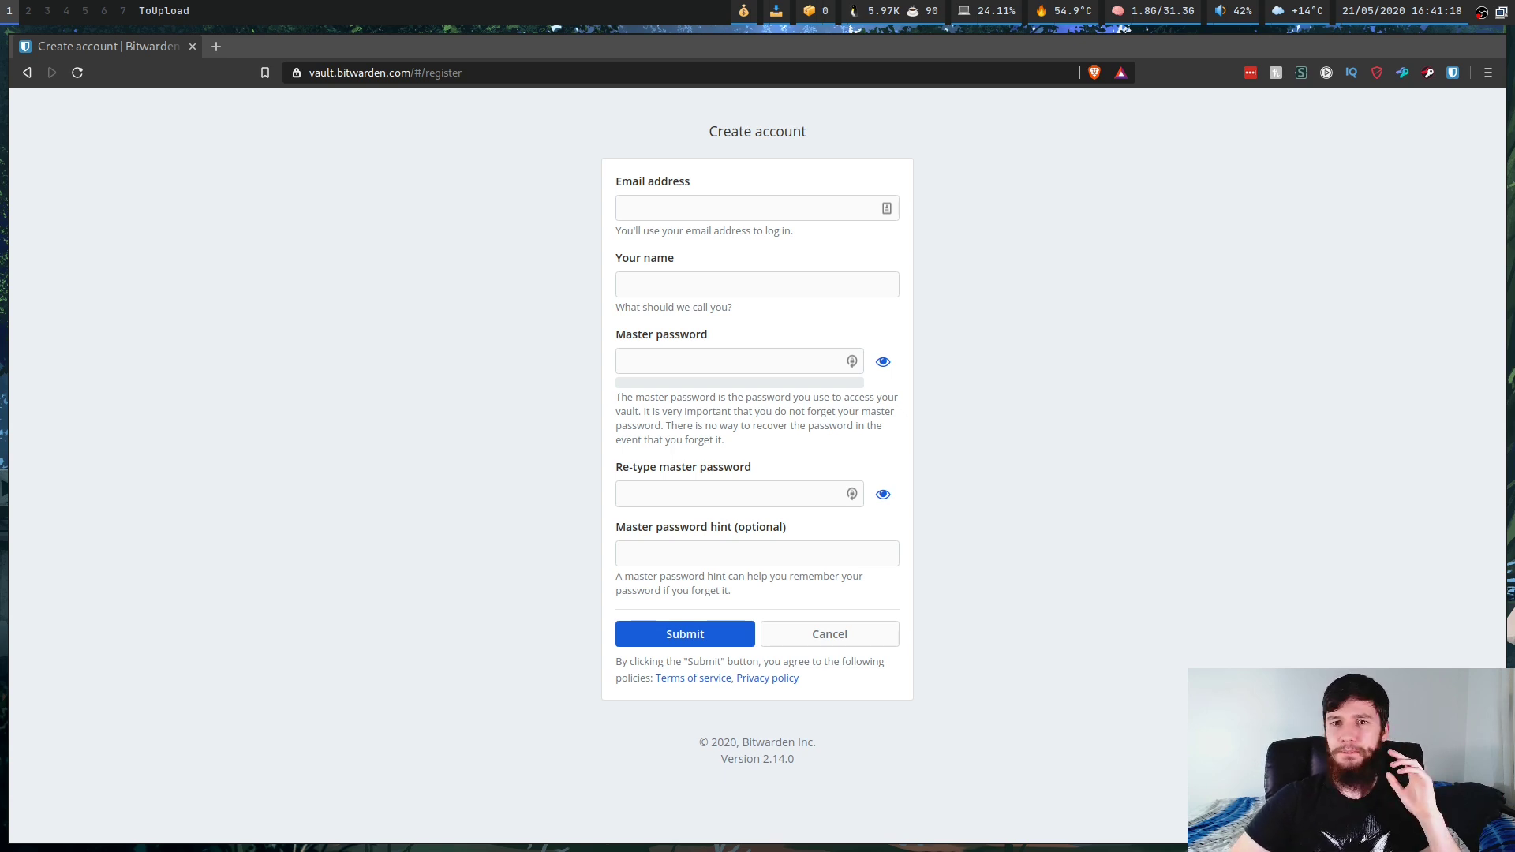
pyautogui.press('super+Return')
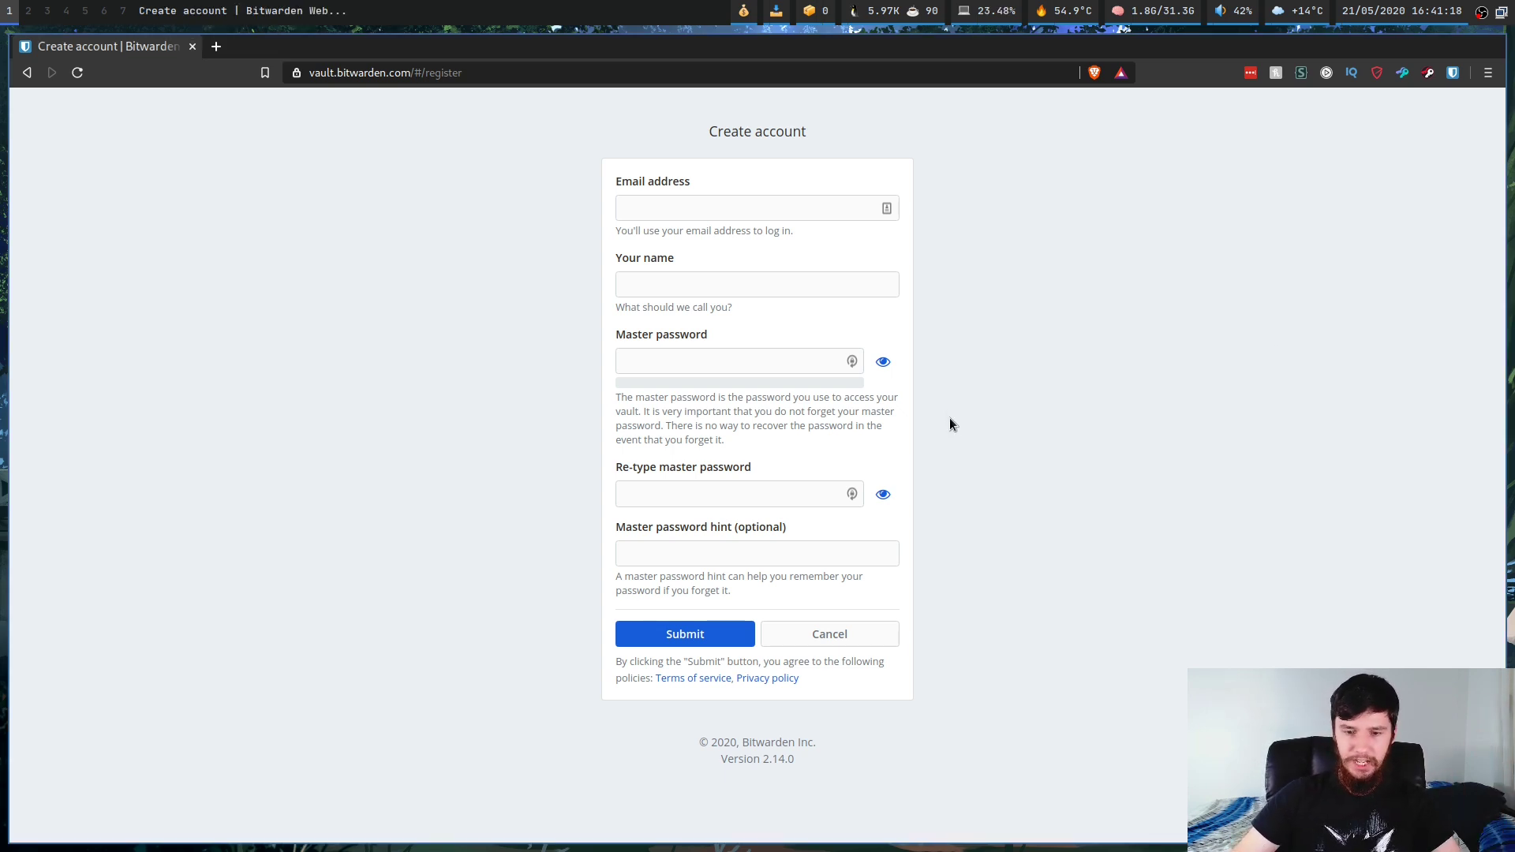
pyautogui.hotkey('ctrl', '+')
pyautogui.hotkey('ctrl', '+')
pyautogui.hotkey('ctrl', '+')
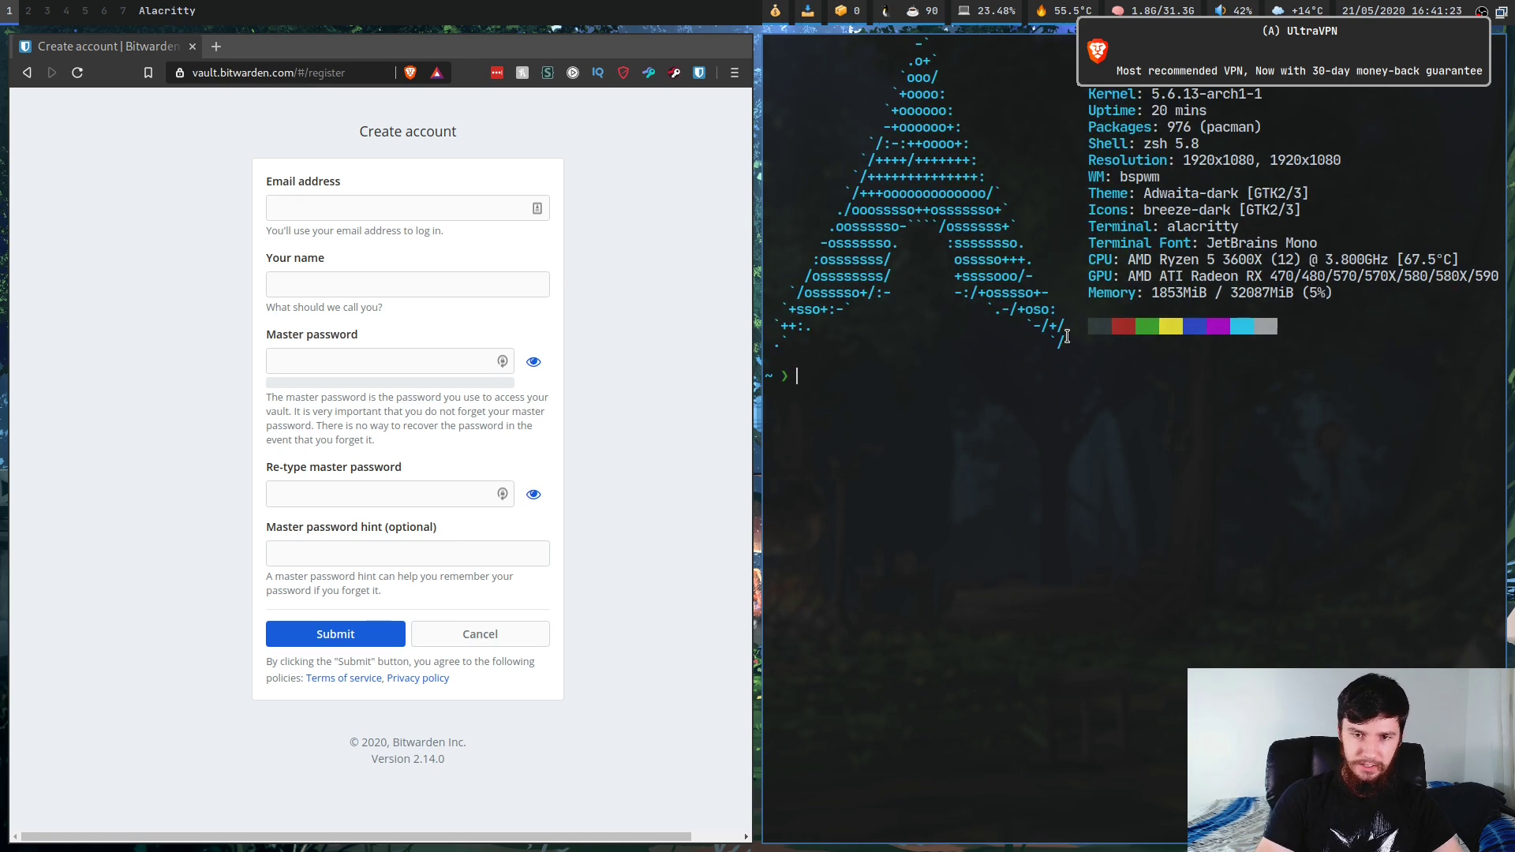
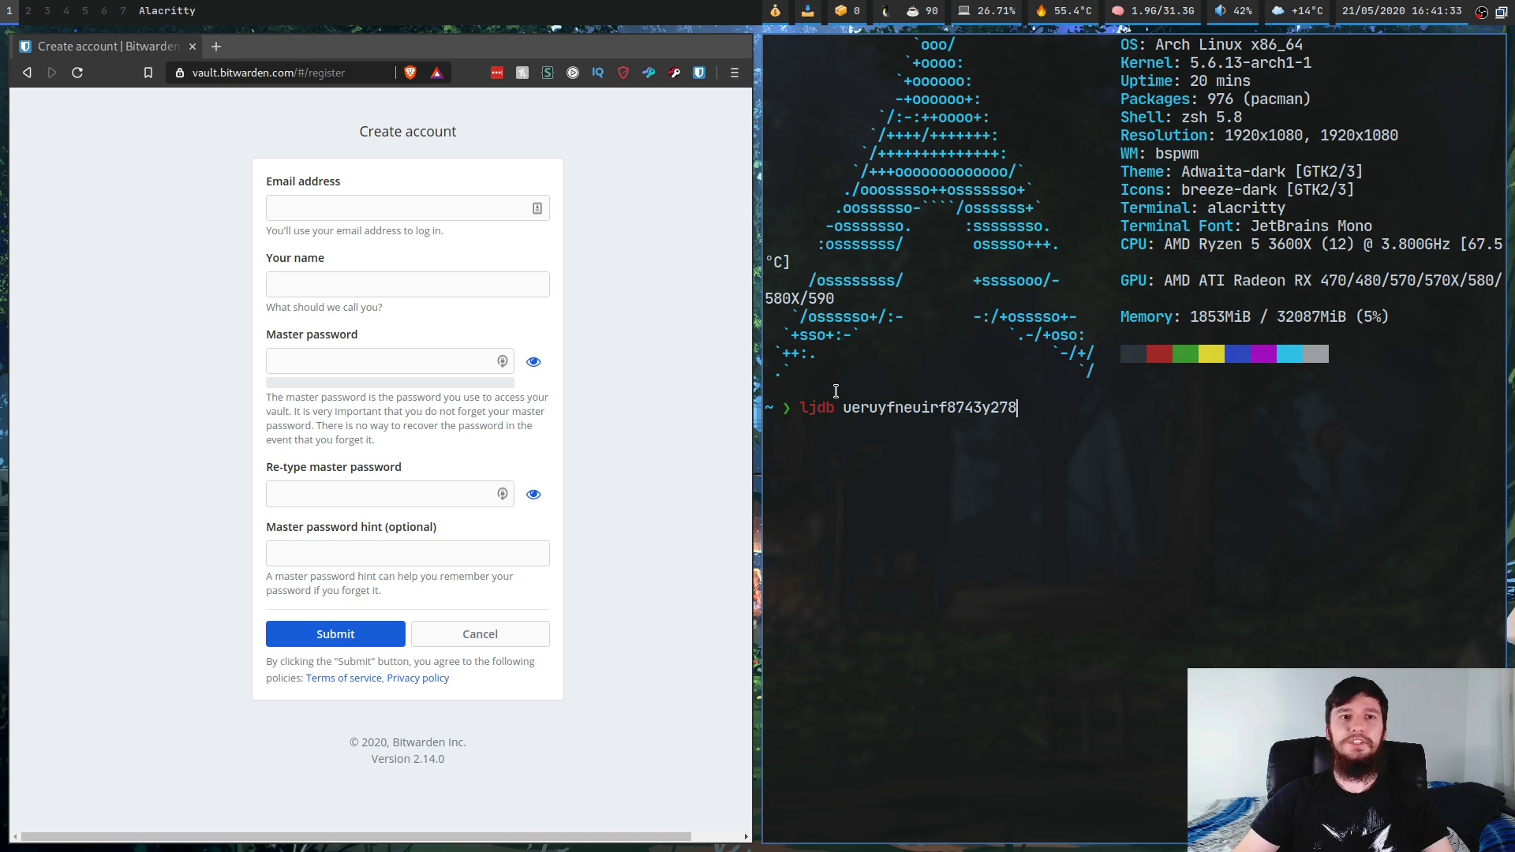
pyautogui.press('Escape')
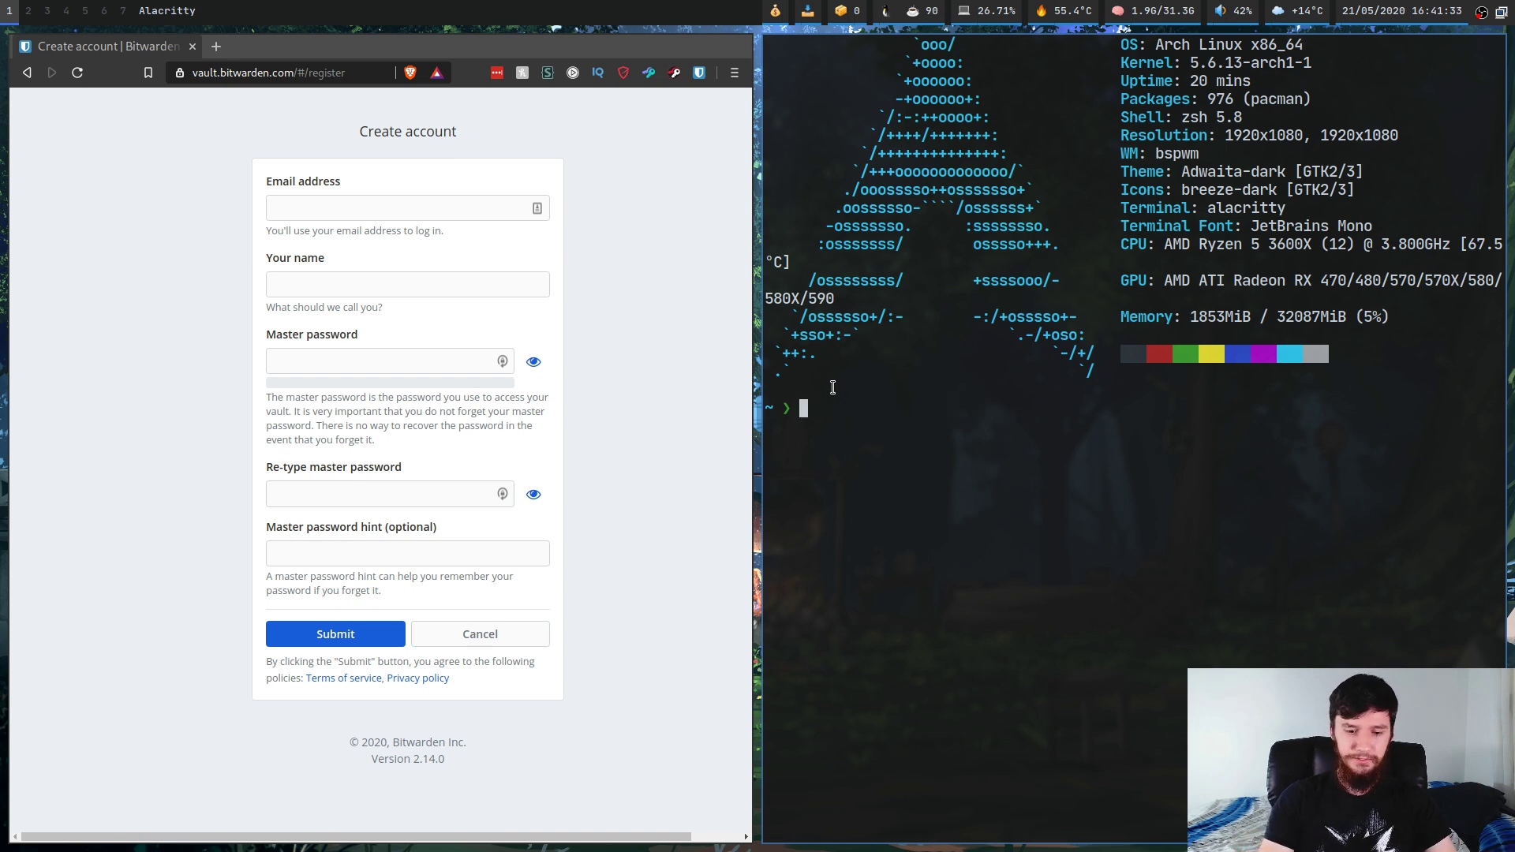
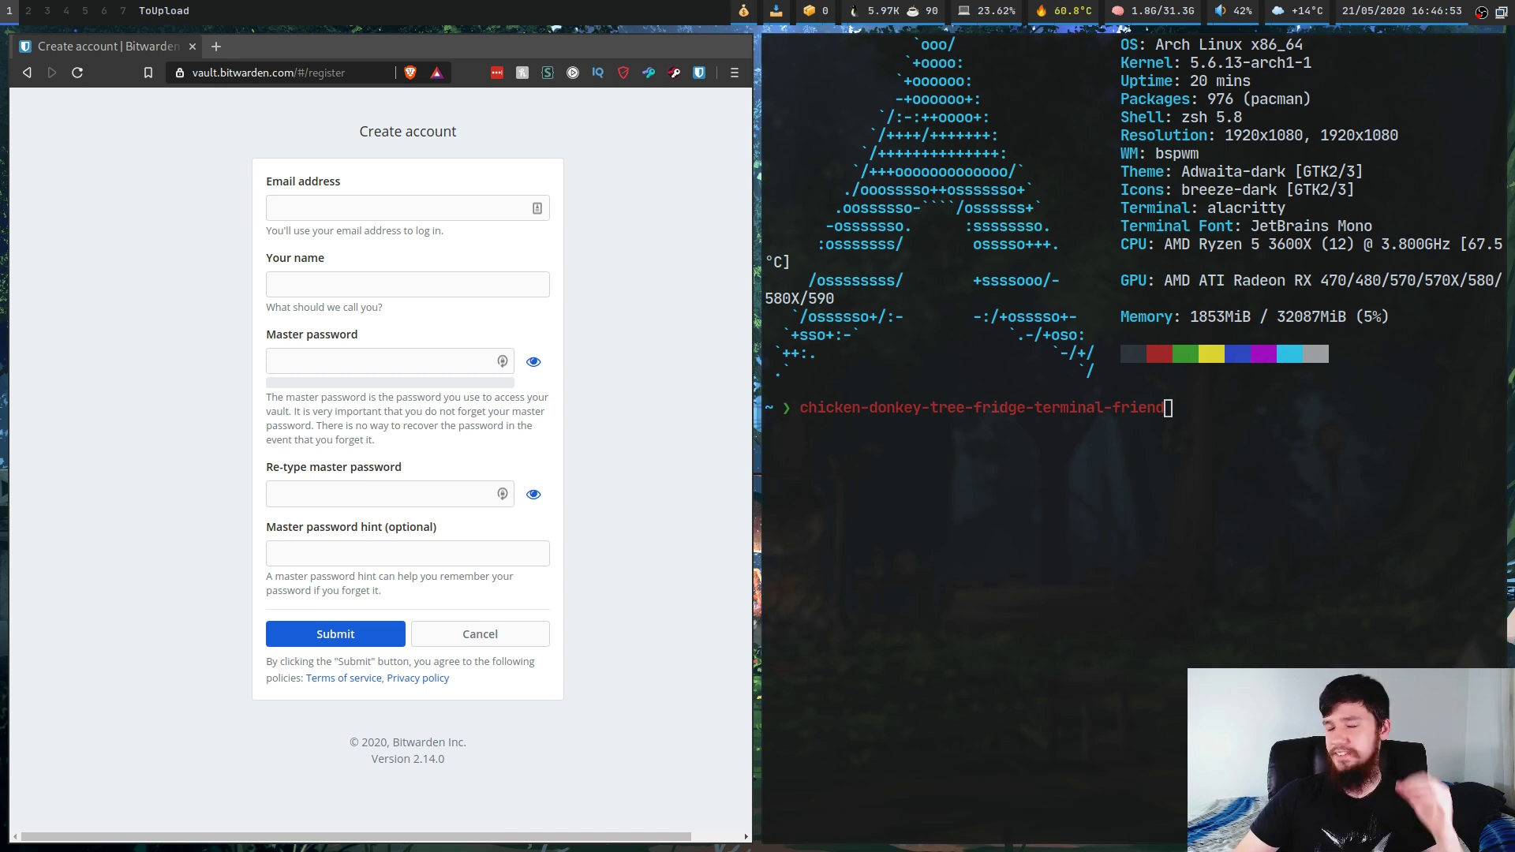
# Step: Move focus from the terminal to the Bitwarden sign-up page and back to the terminal
pyautogui.click(1349, 502)
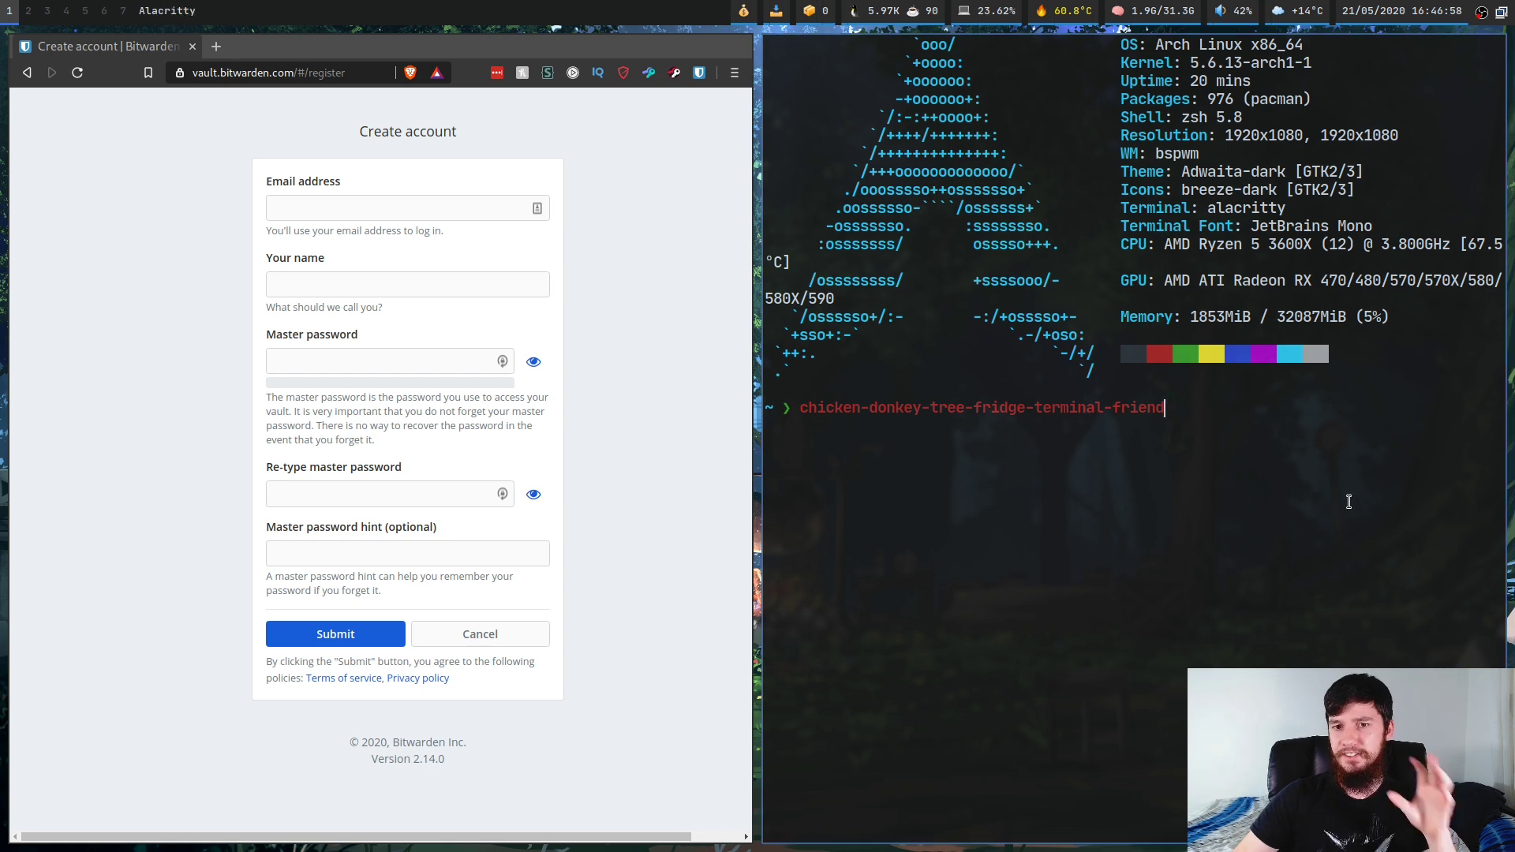
pyautogui.click(732, 391)
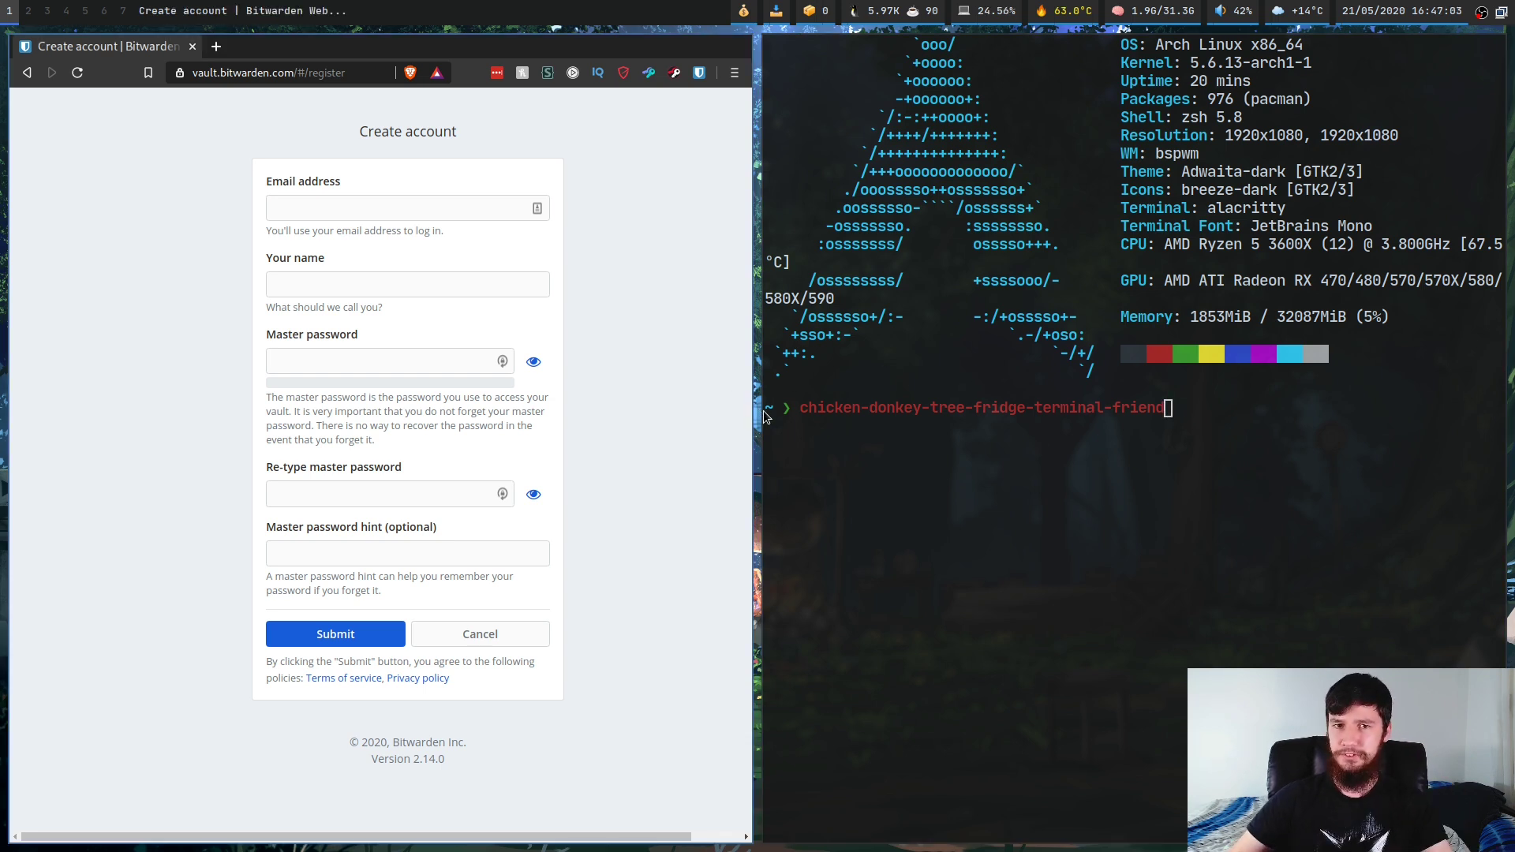
pyautogui.click(792, 413)
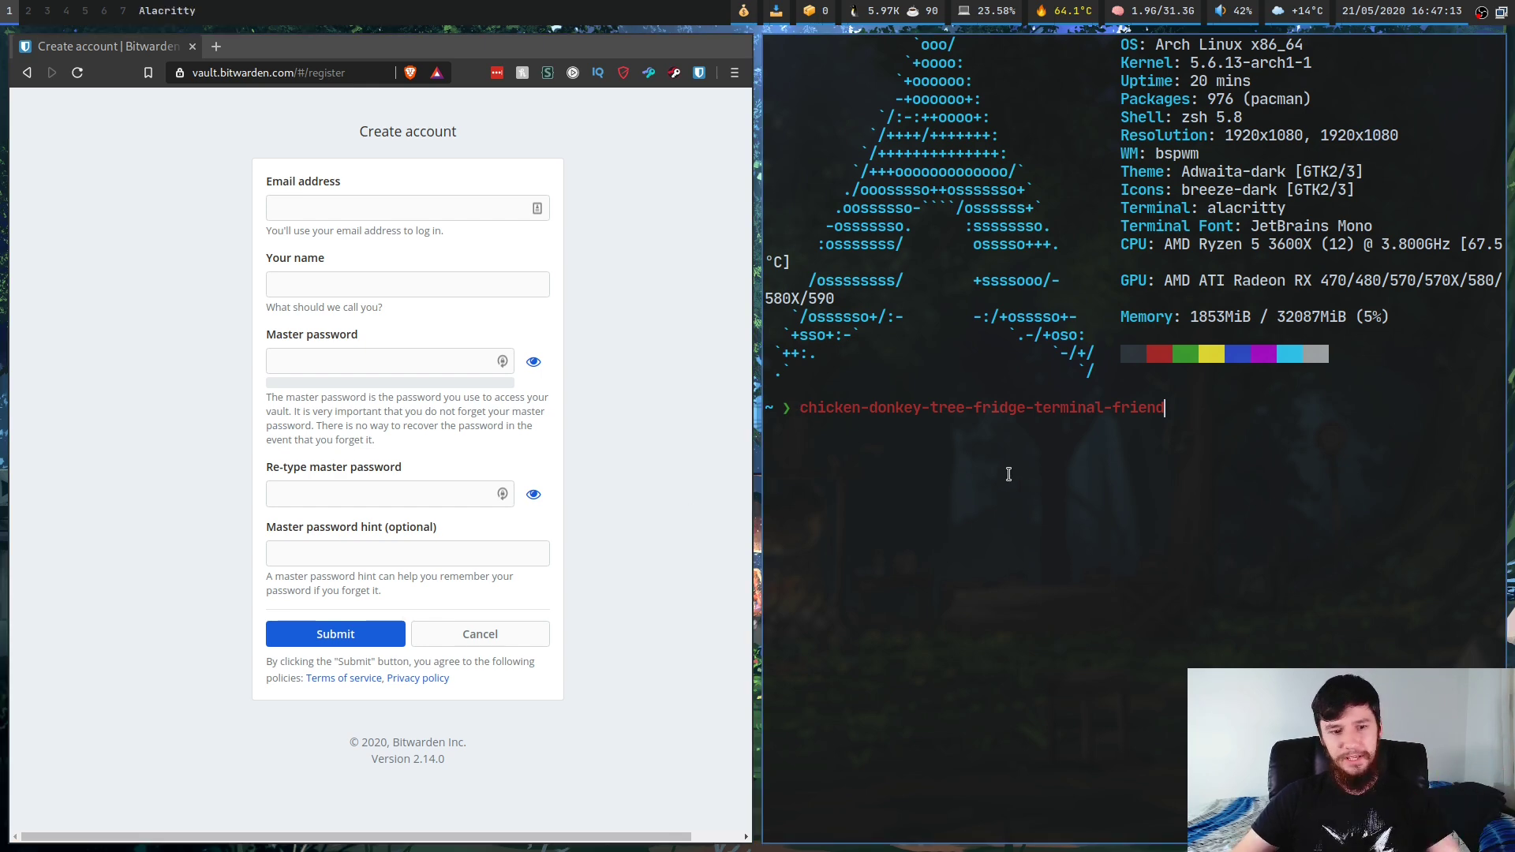
# Step: Close the terminal, open My Vault from the LastPass toolbar icon, and show More Options
pyautogui.press('super+w')
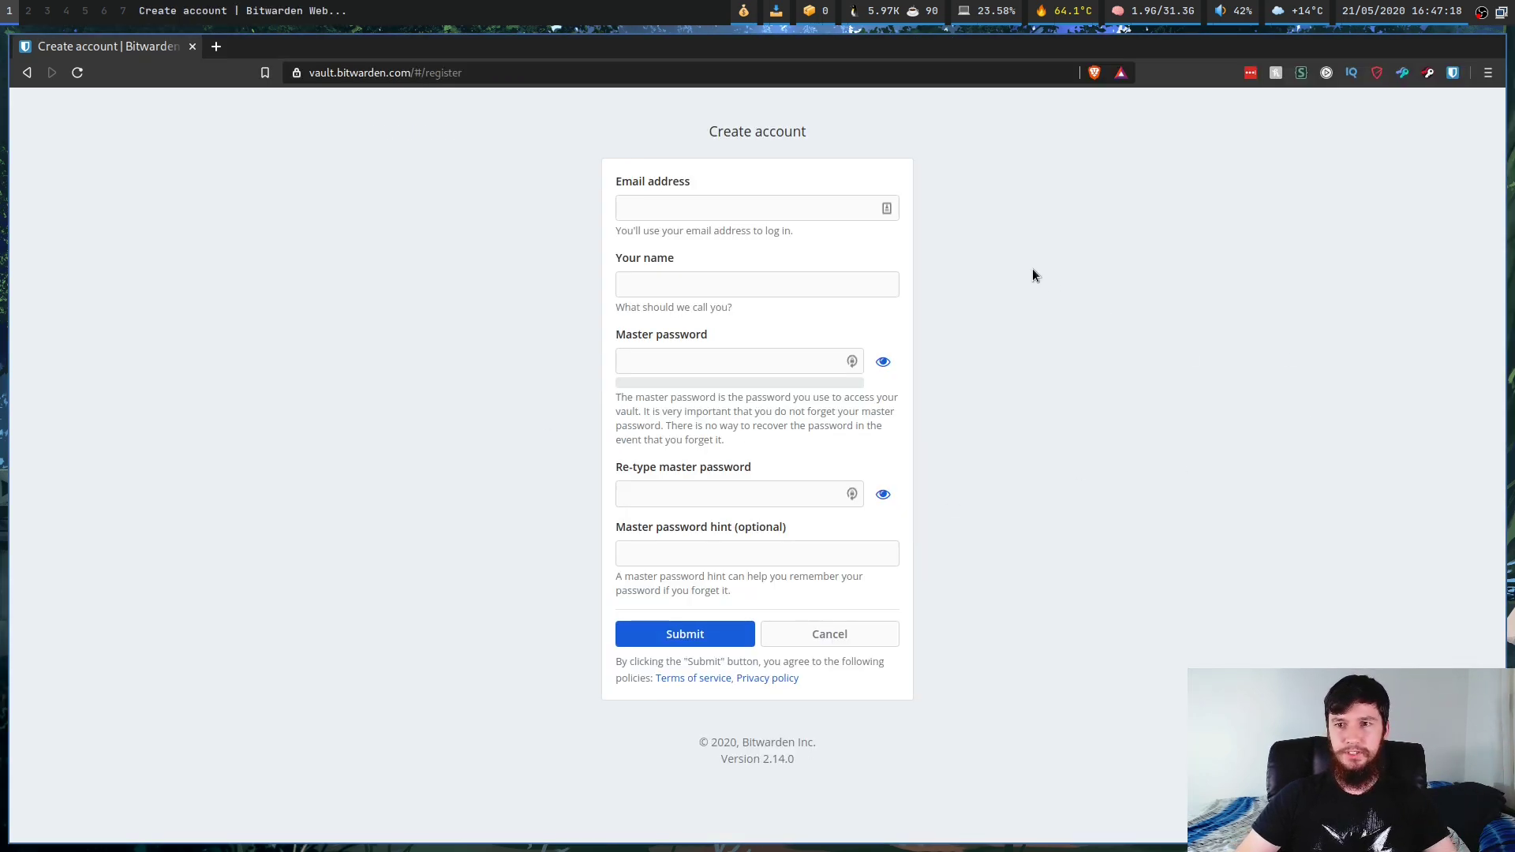
pyautogui.click(1250, 72)
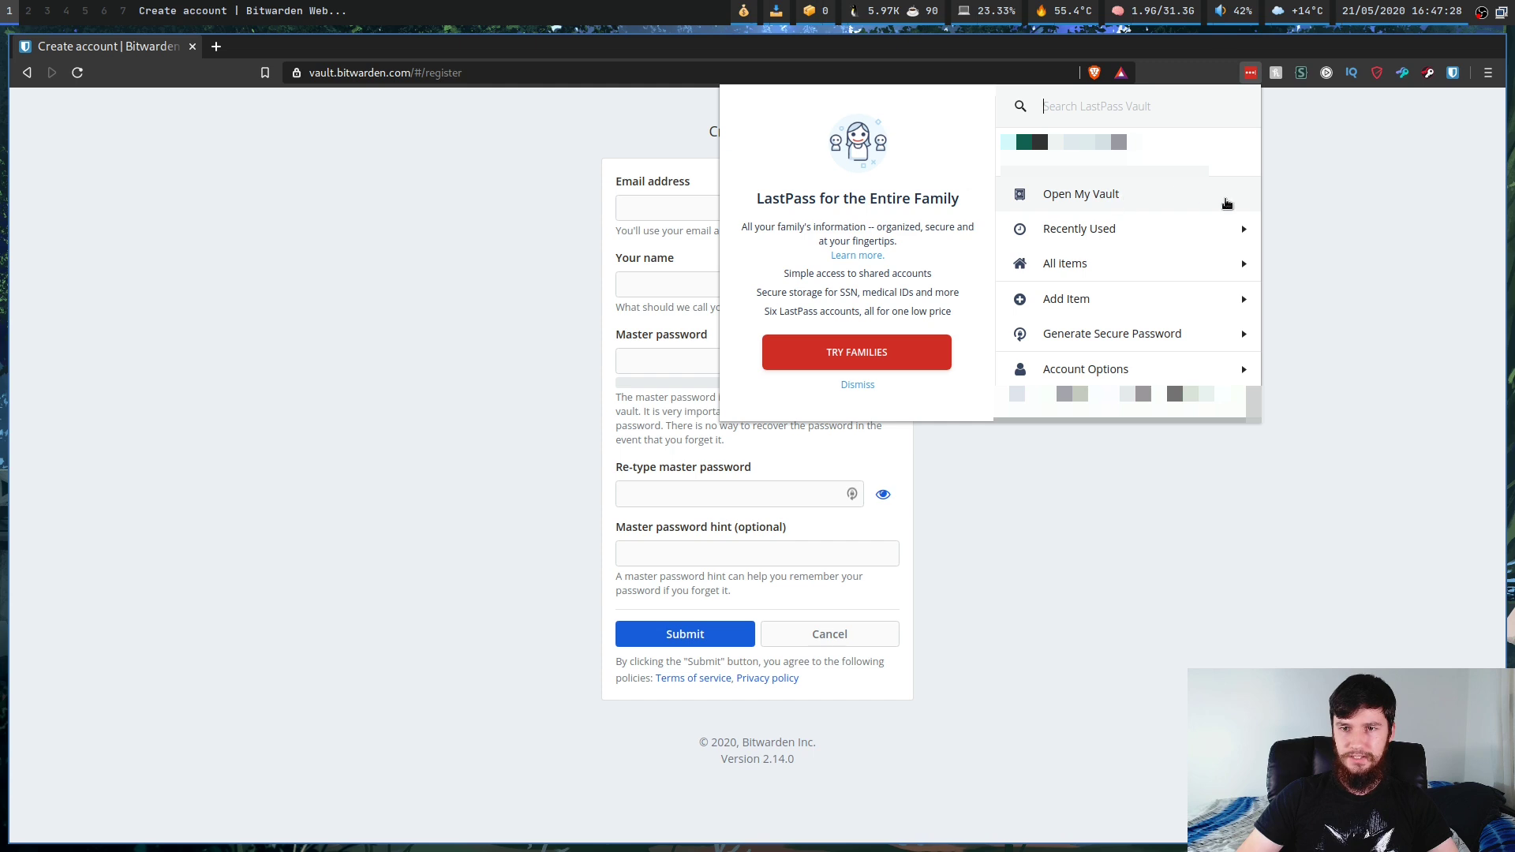
pyautogui.click(1137, 194)
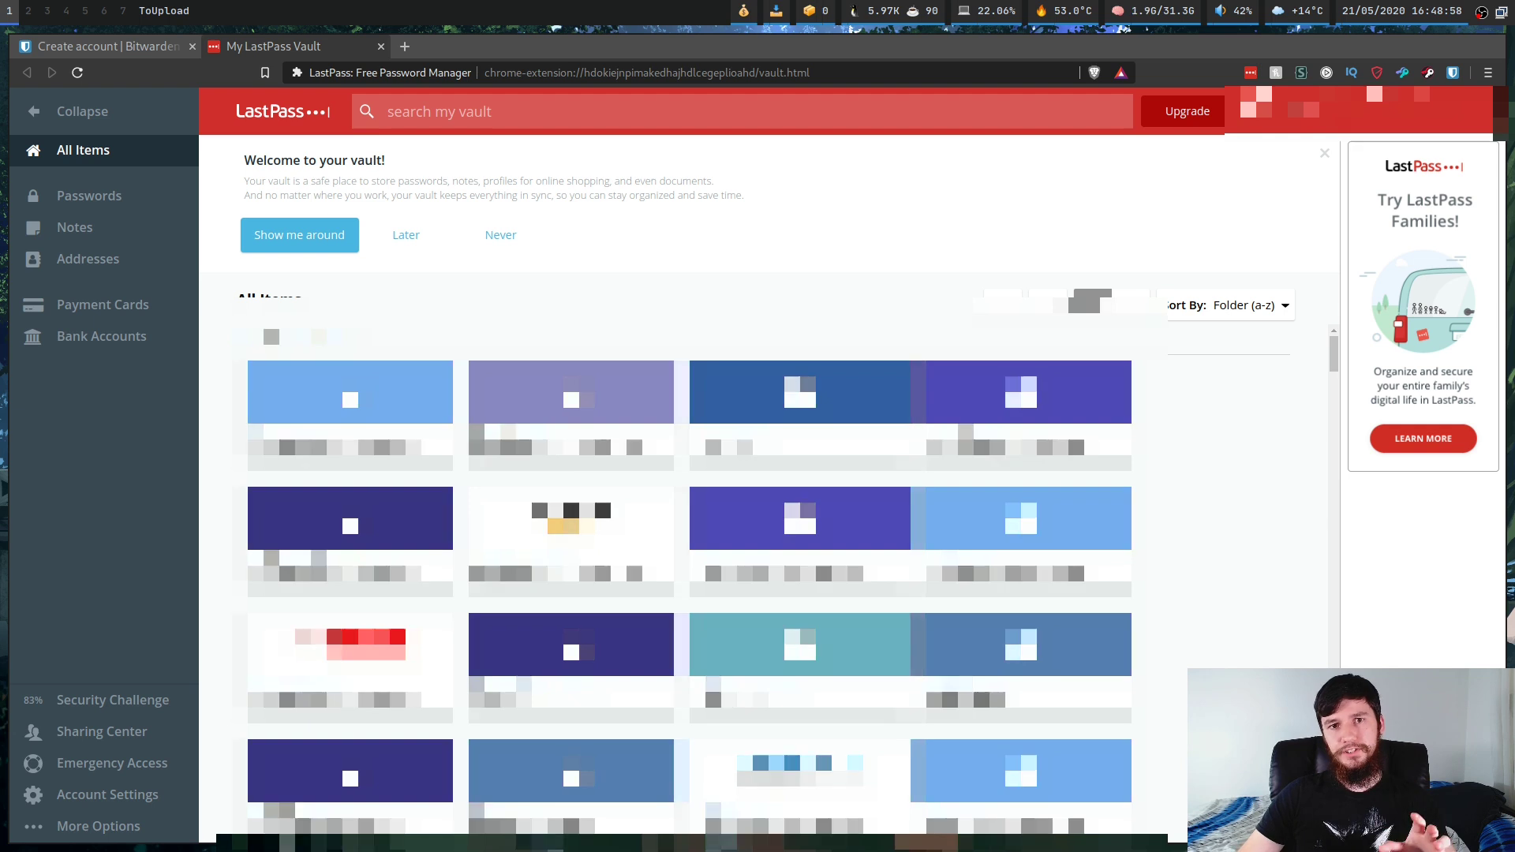
pyautogui.click(99, 826)
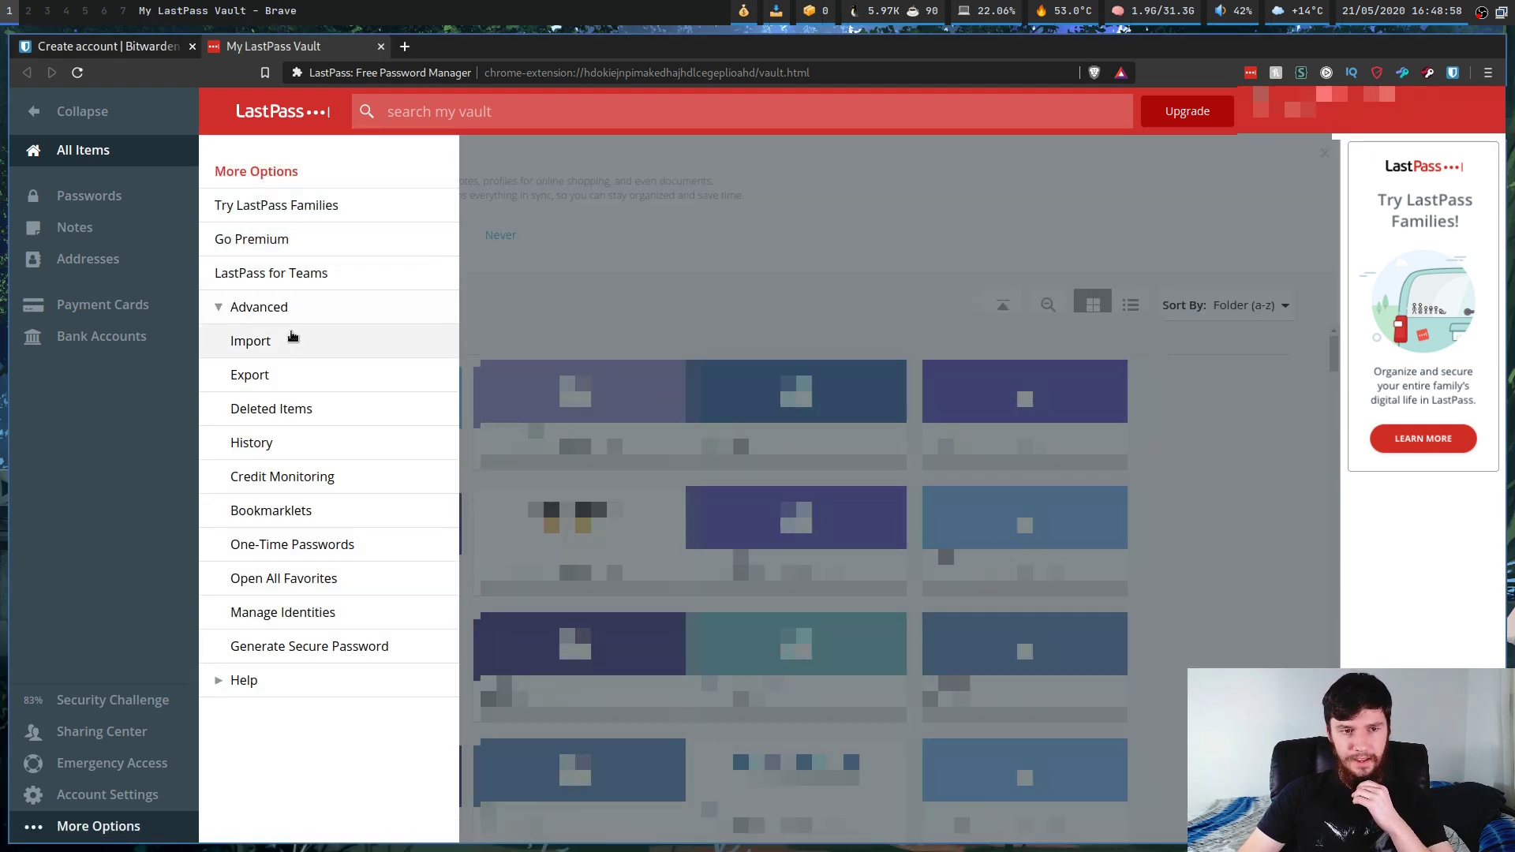
# Step: Start the LastPass export and save it as Desktop/lastpass_export.csv, replacing the existing file
pyautogui.click(263, 371)
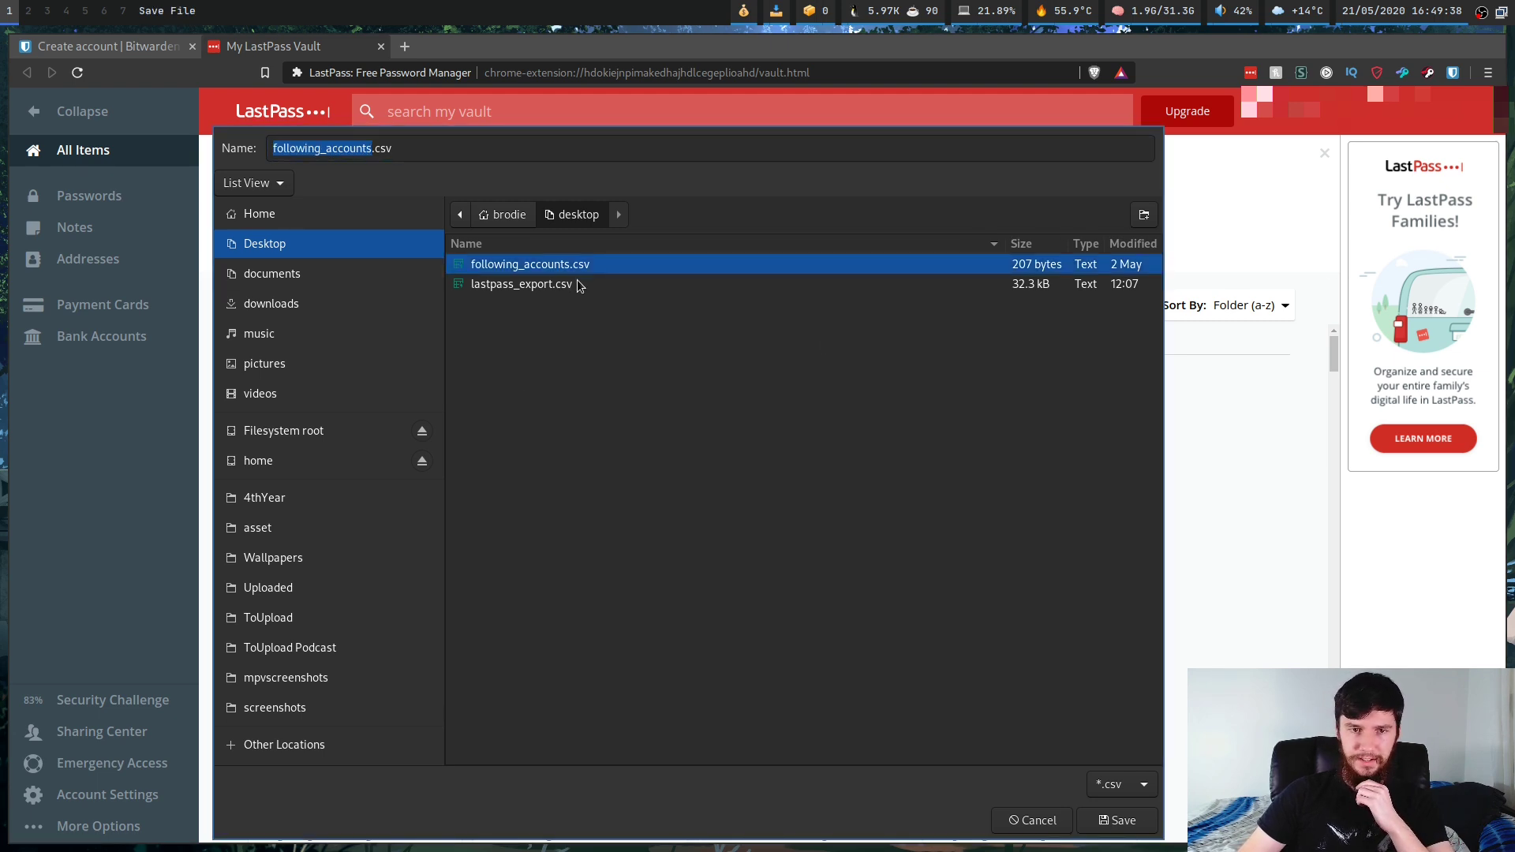
pyautogui.click(553, 284)
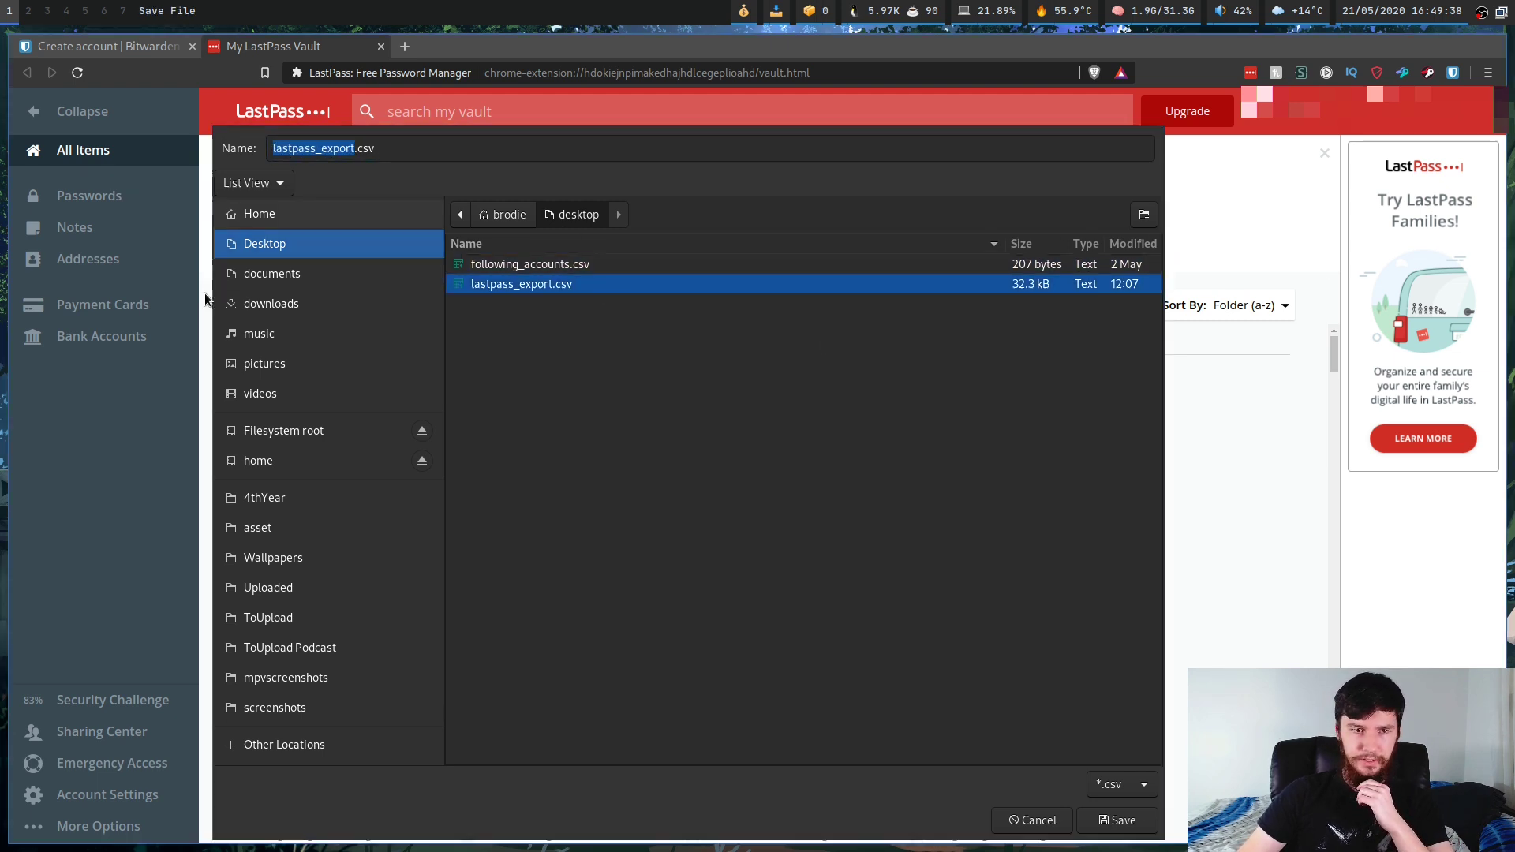
pyautogui.click(1124, 821)
pyautogui.click(868, 467)
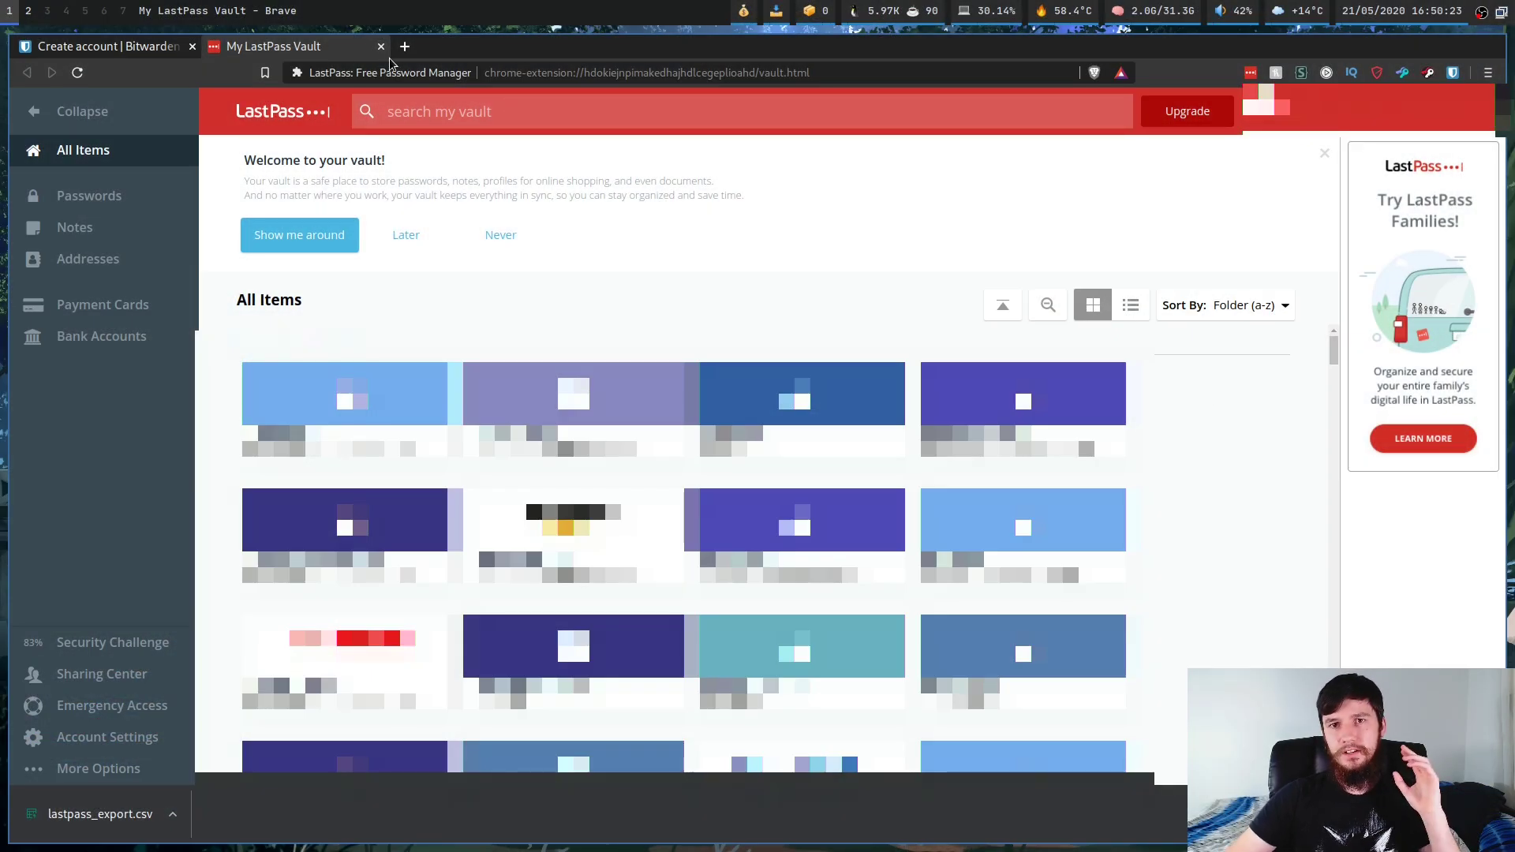
# Step: Open and dismiss the Bitwarden extension popup, then go to the web vault login
pyautogui.click(1453, 72)
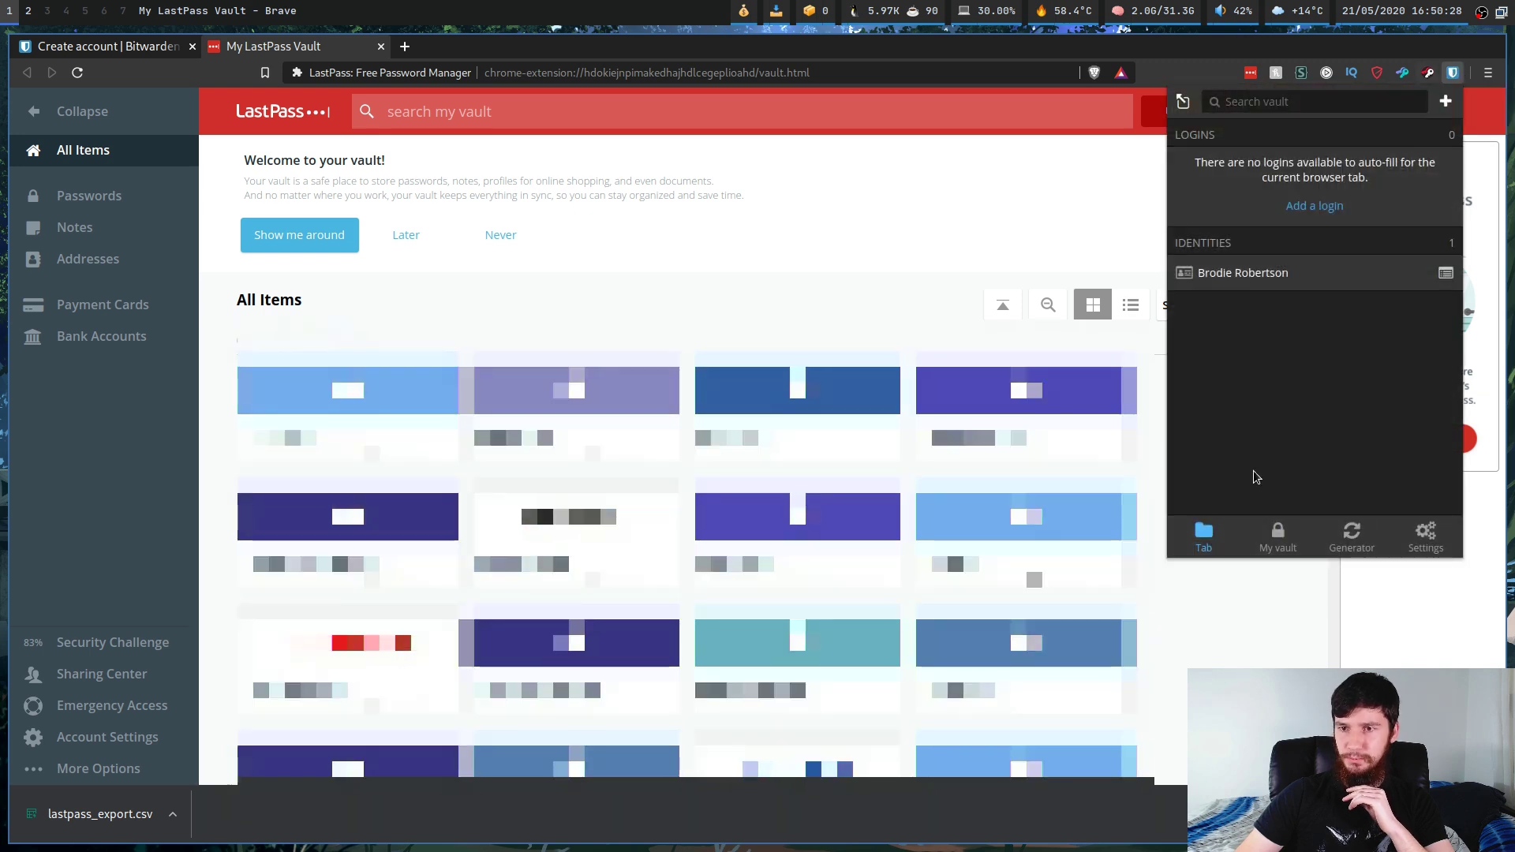
pyautogui.click(1452, 75)
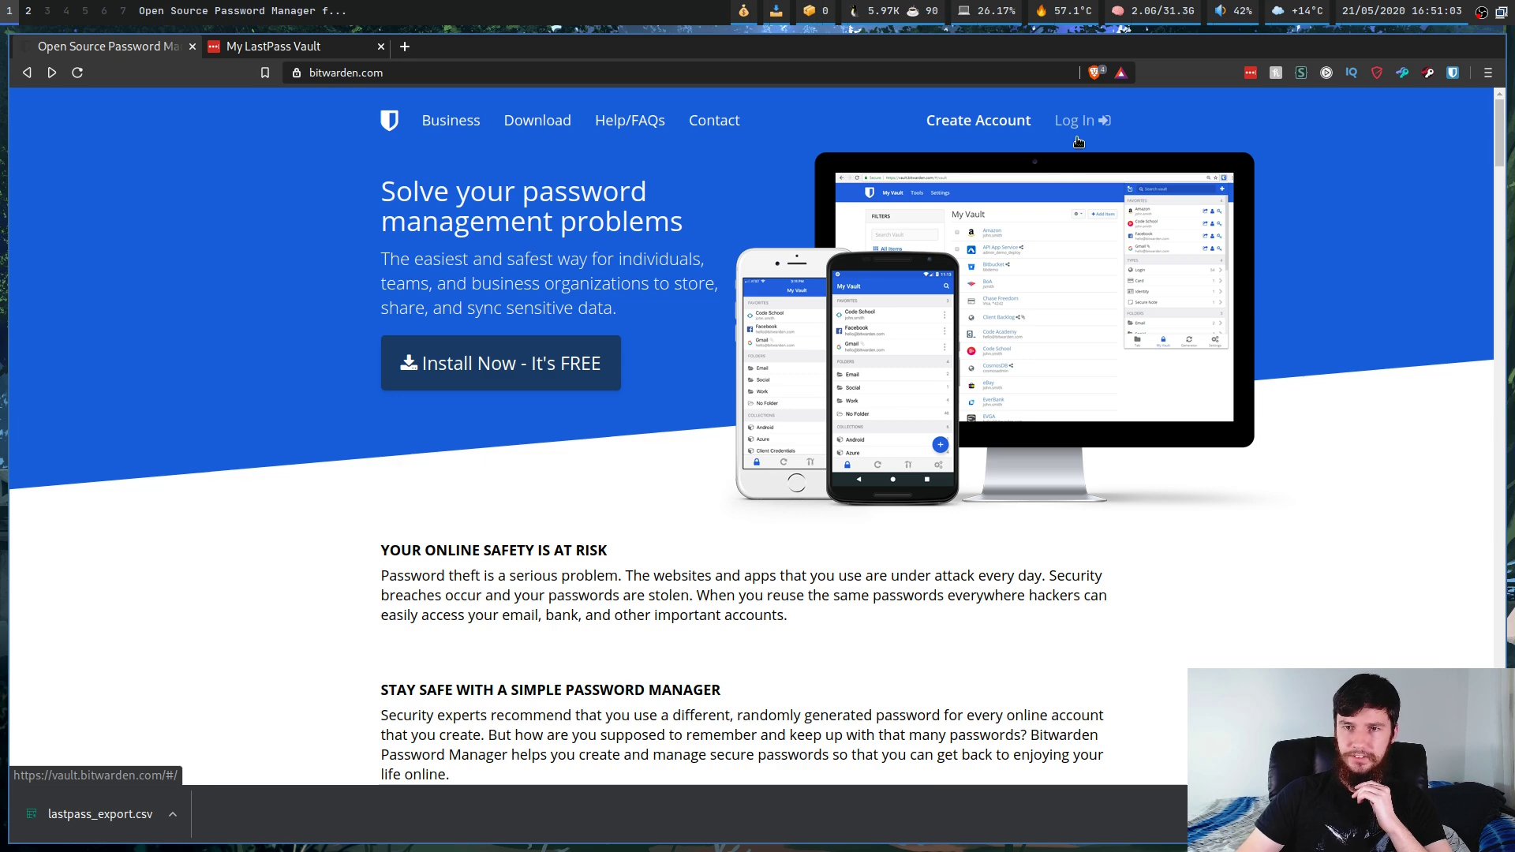
pyautogui.click(1097, 123)
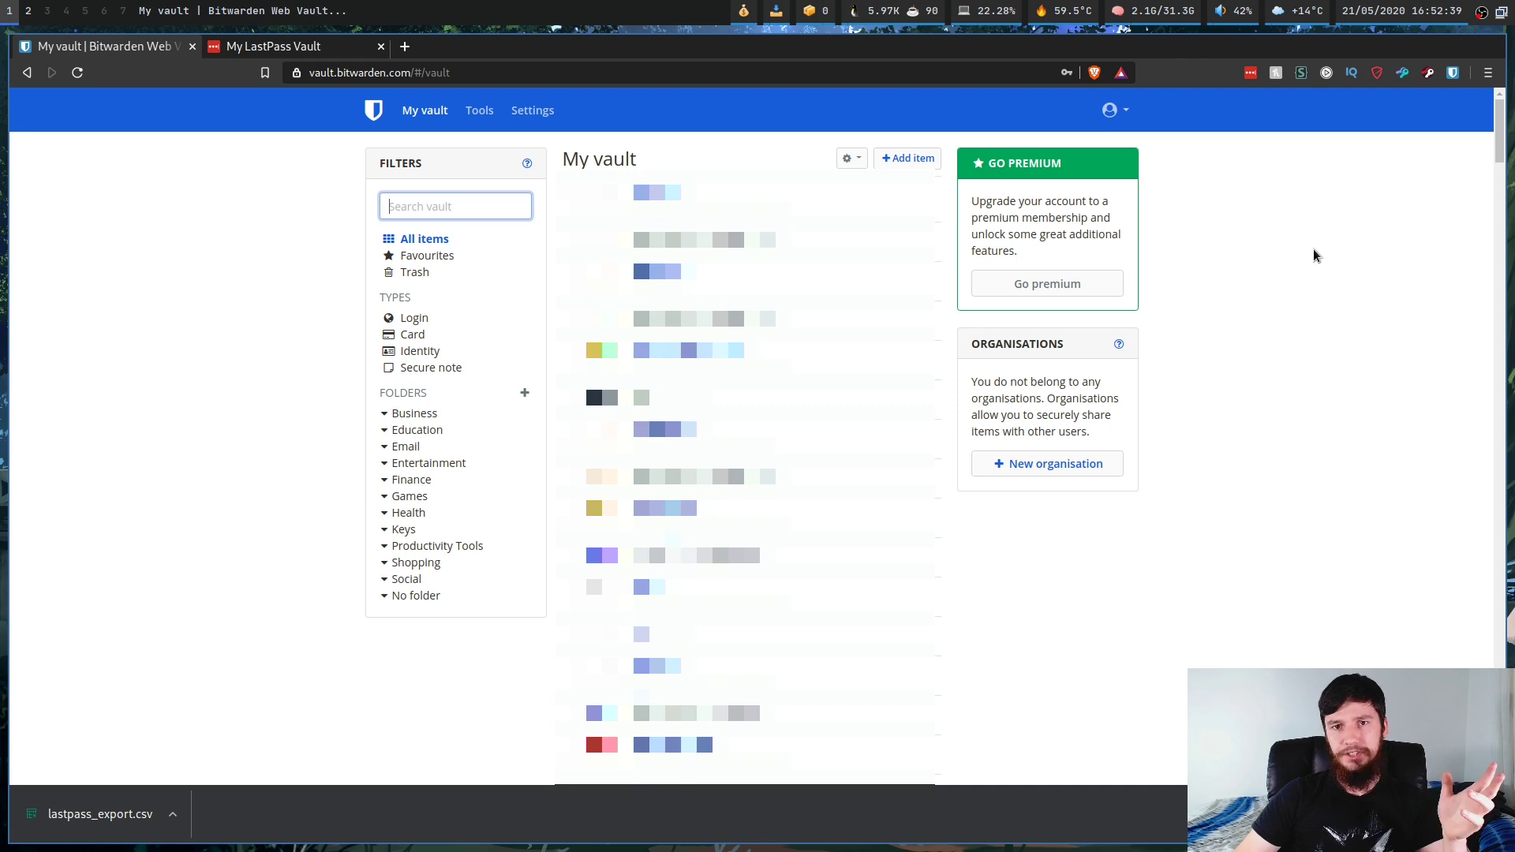
# Step: Open Tools > Import data and select LastPass (csv) as the import file format
pyautogui.click(480, 112)
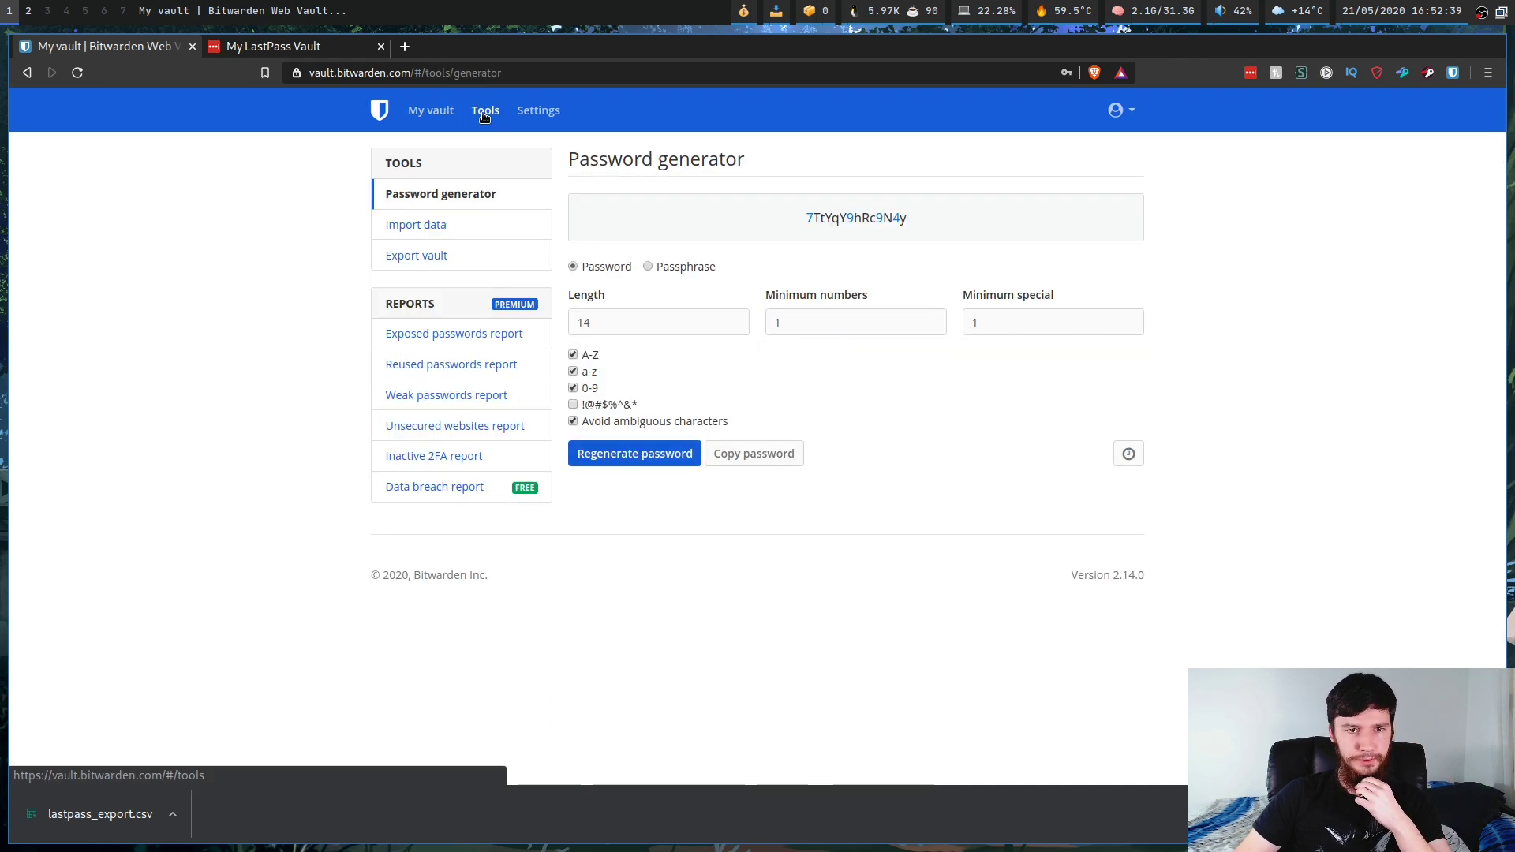
pyautogui.click(436, 225)
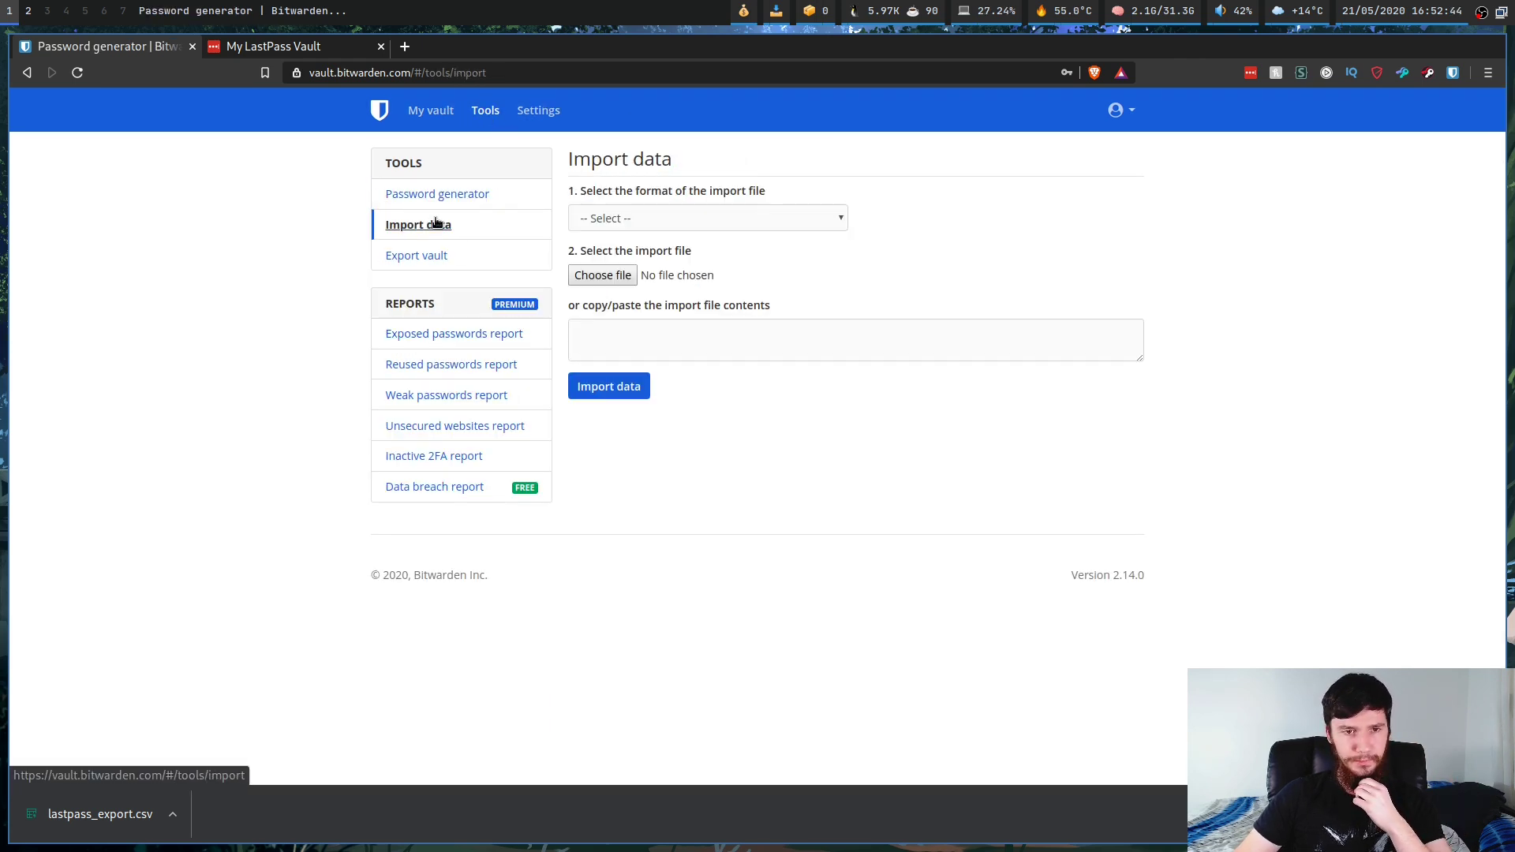
pyautogui.click(693, 220)
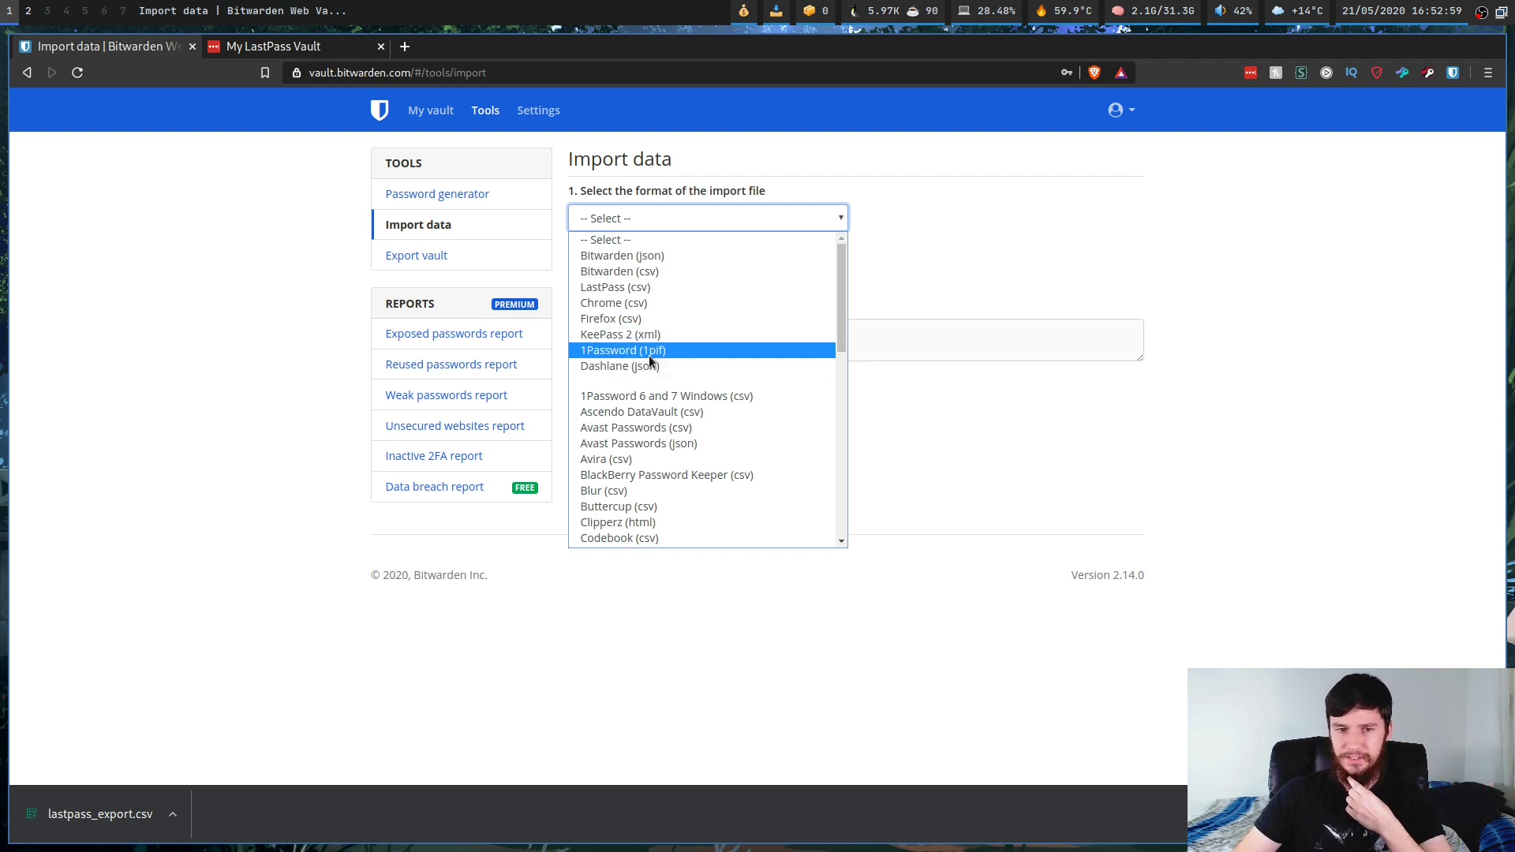
pyautogui.moveTo(838, 336)
pyautogui.mouseDown()
pyautogui.moveTo(864, 541)
pyautogui.moveTo(854, 319)
pyautogui.mouseUp()
pyautogui.click(676, 288)
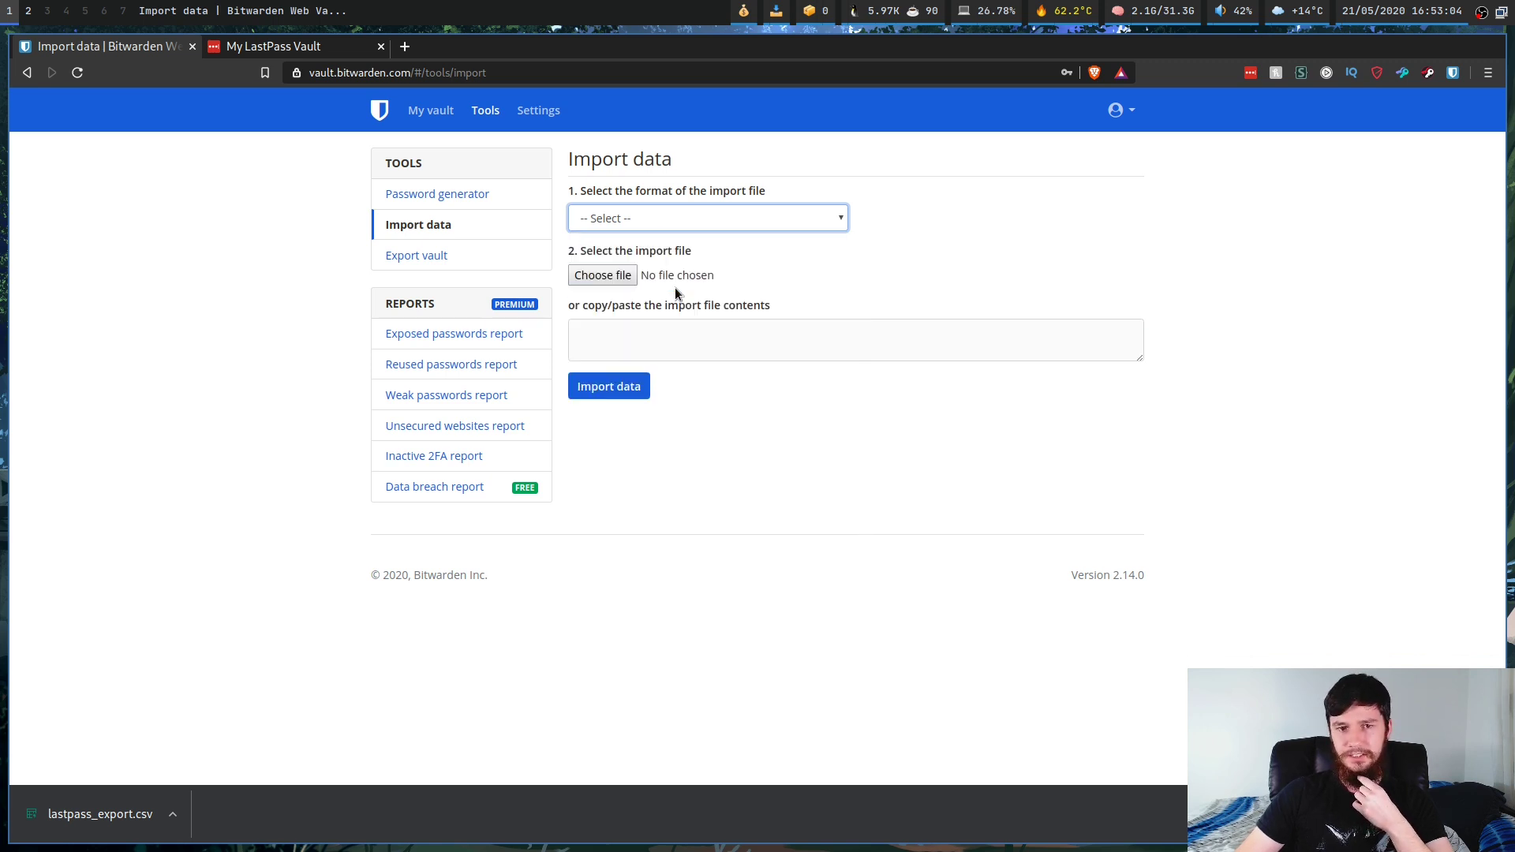
# Step: Choose lastpass_export.csv from the Desktop folder as the file to import
pyautogui.click(610, 337)
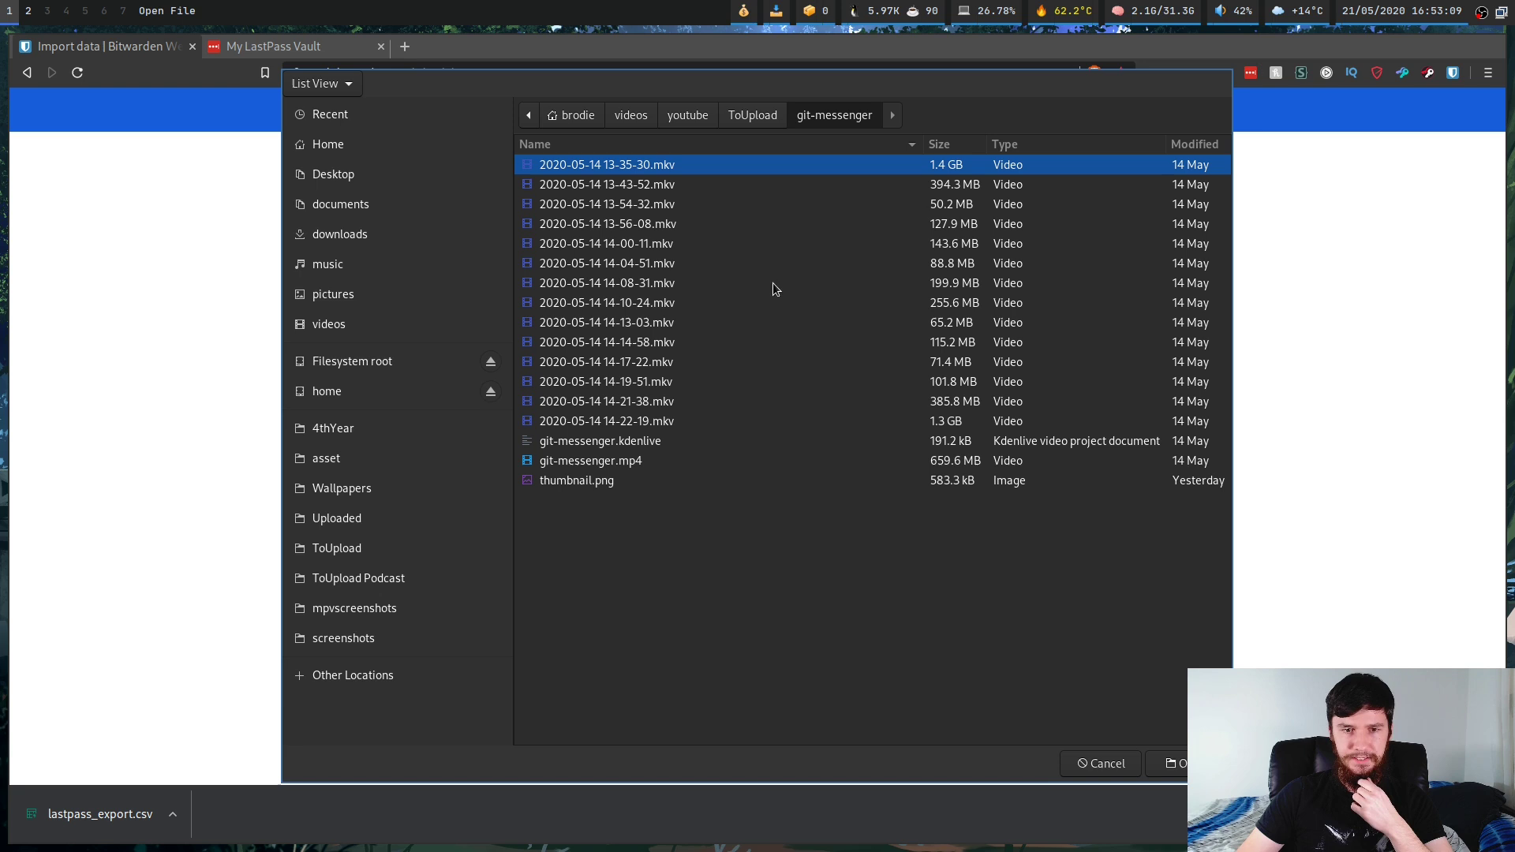
pyautogui.click(339, 177)
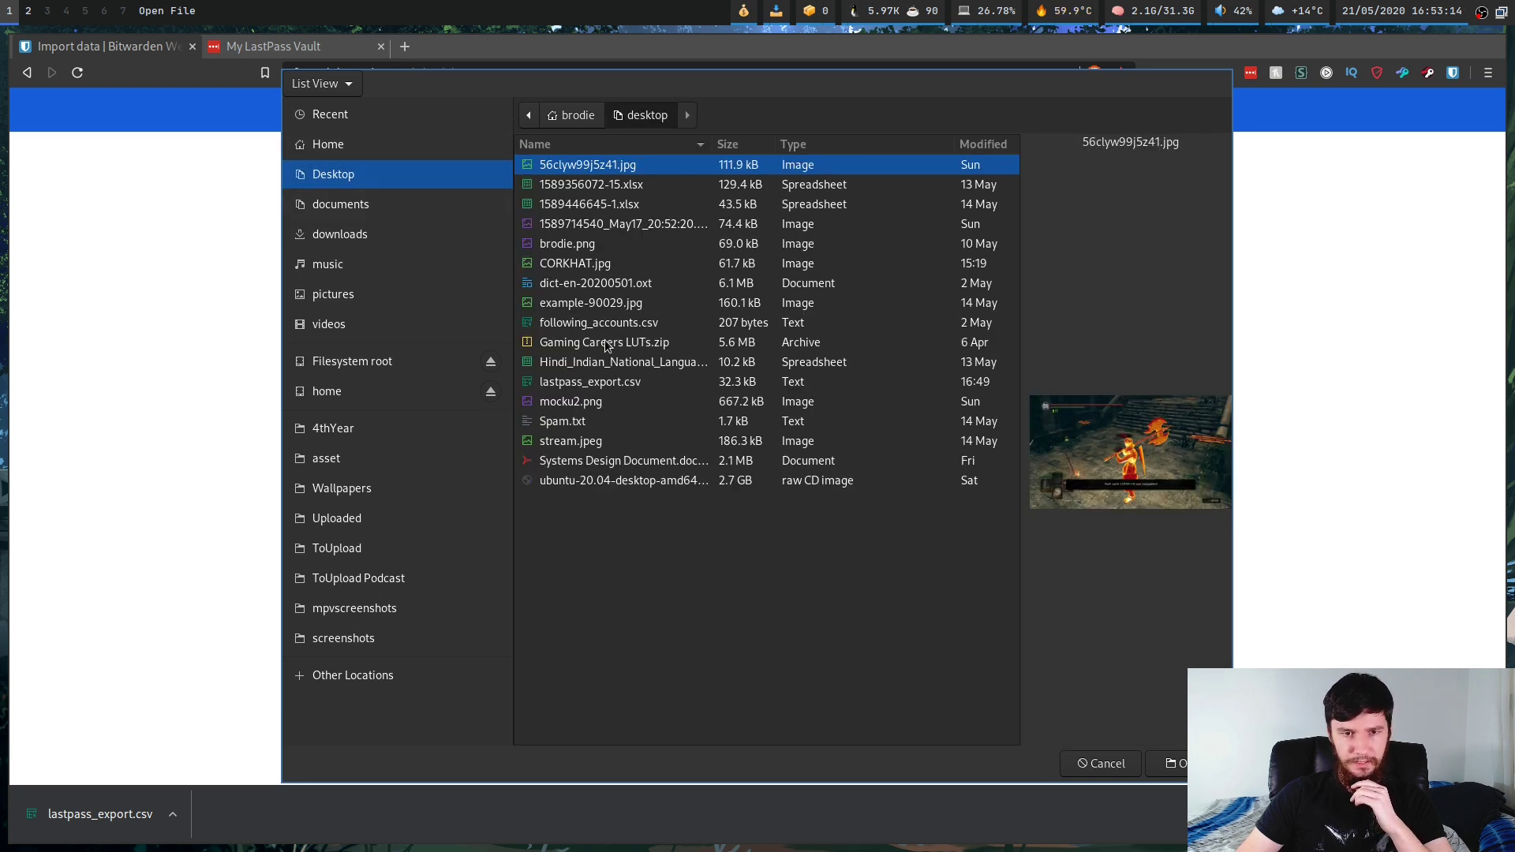
pyautogui.click(628, 384)
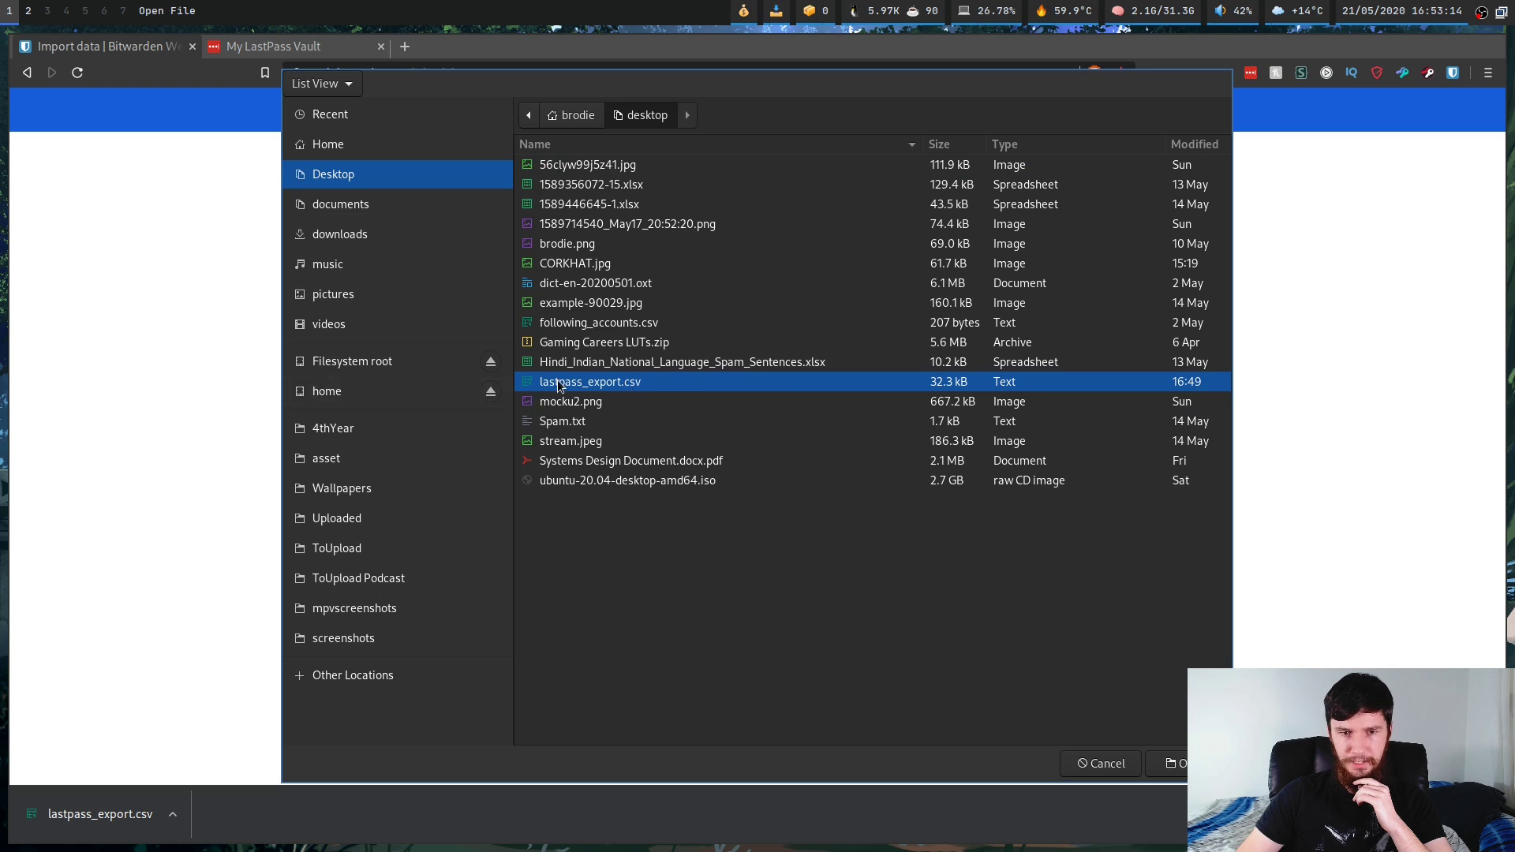
pyautogui.click(1176, 763)
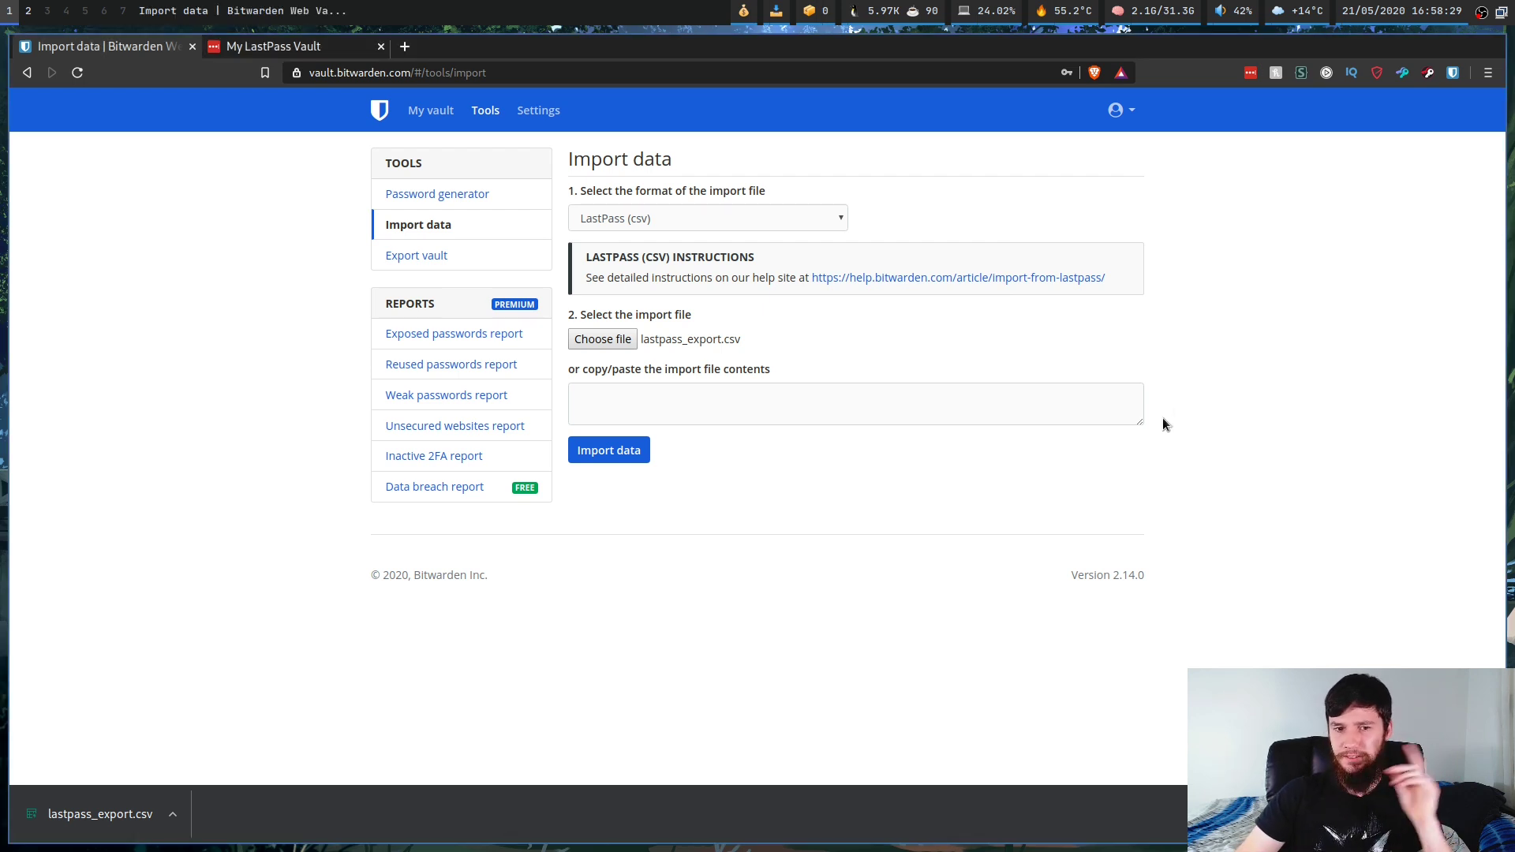
# Step: Open the help.bitwarden.com LastPass import article in a new tab, skim it, then return to Import data
pyautogui.rightClick(1028, 277)
pyautogui.click(1062, 288)
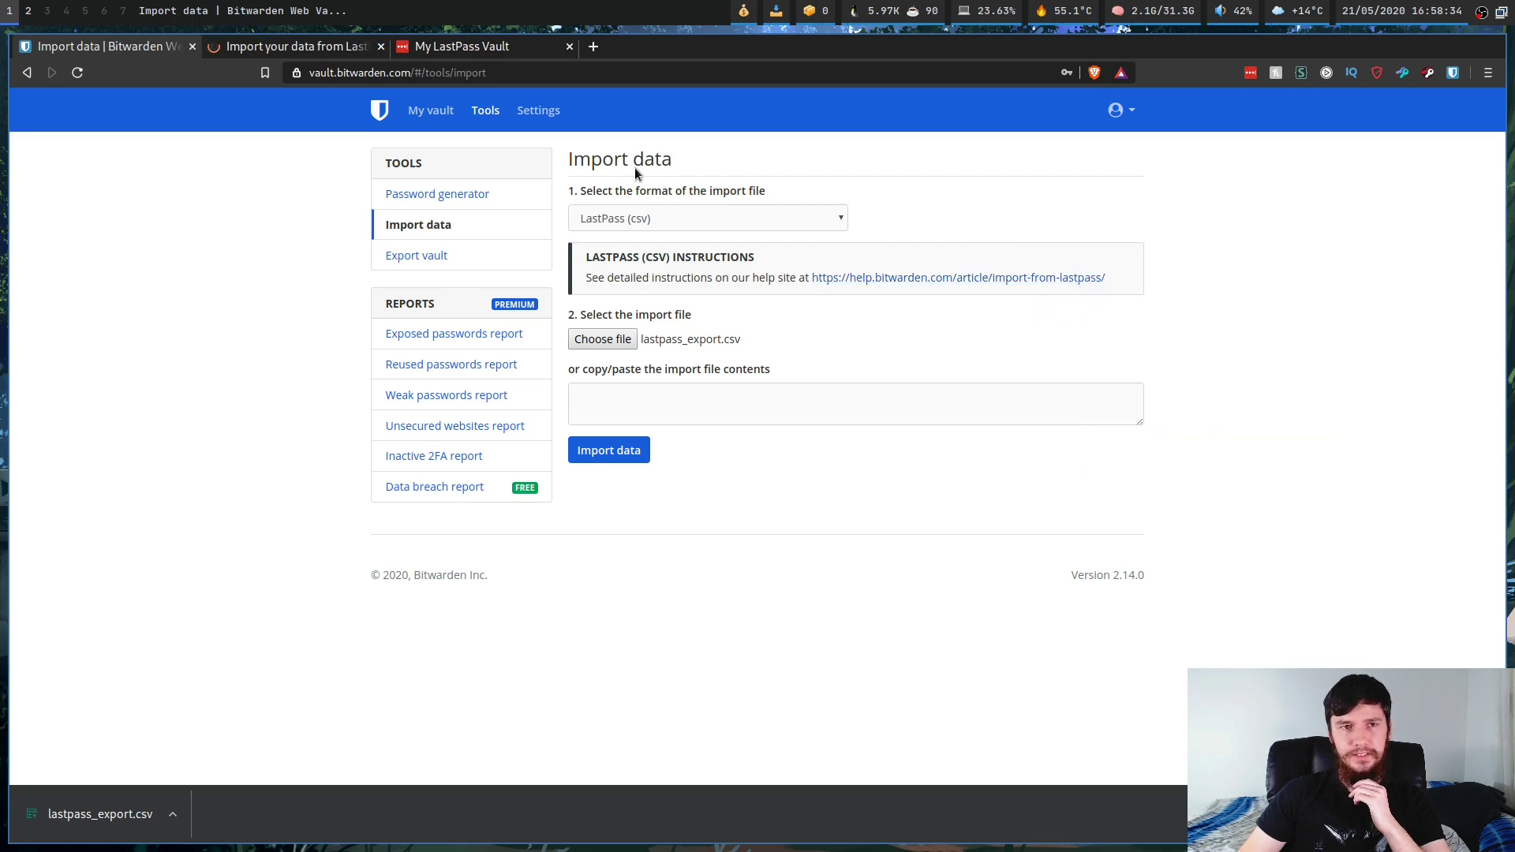
pyautogui.click(298, 46)
pyautogui.scroll(-4, 1113, 438)
pyautogui.scroll(-15, 1112, 438)
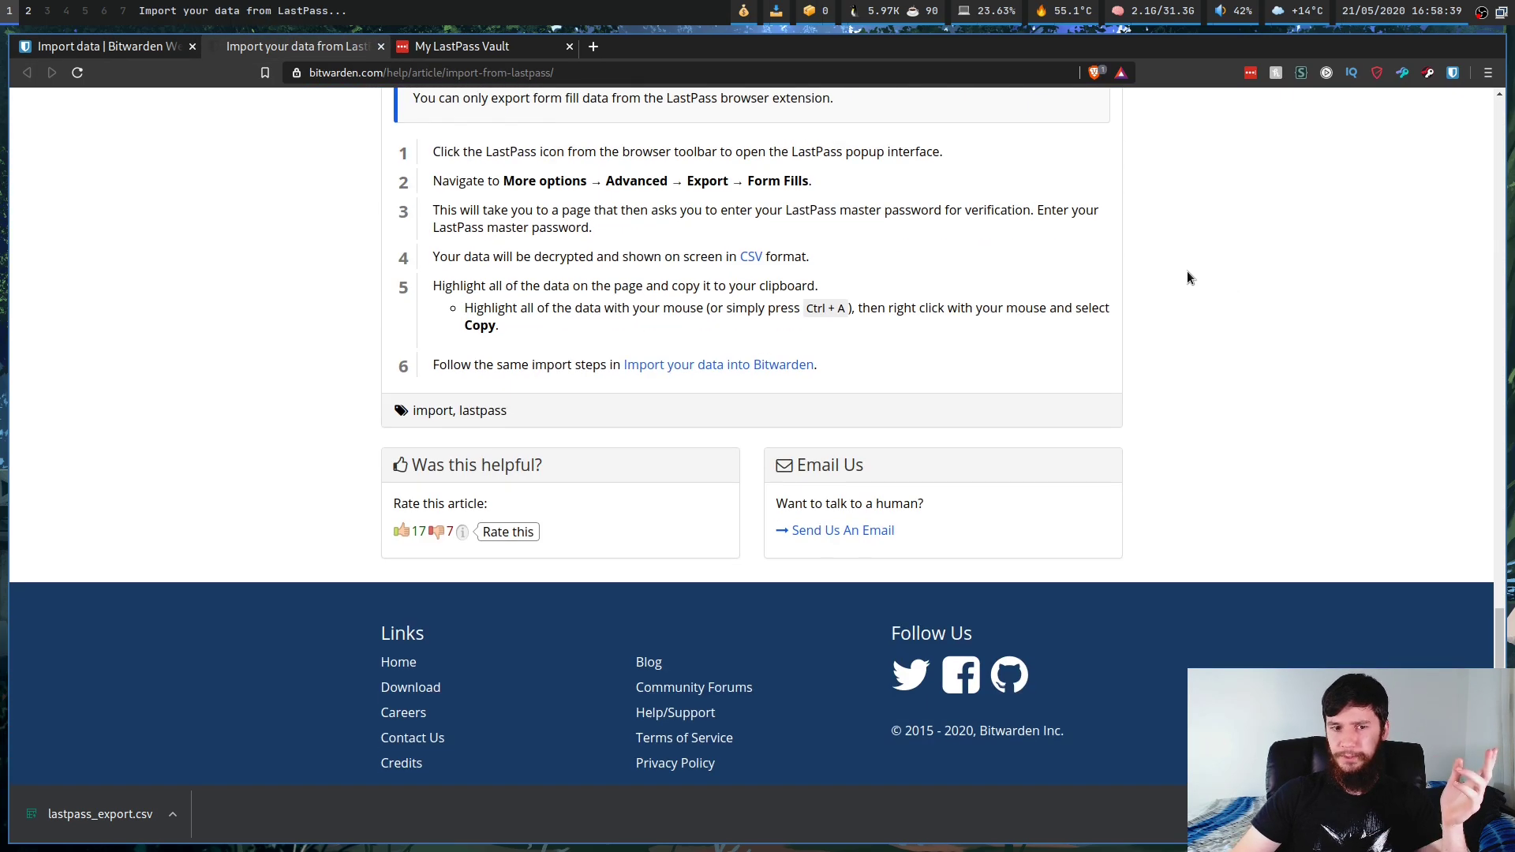
pyautogui.scroll(3, 1187, 276)
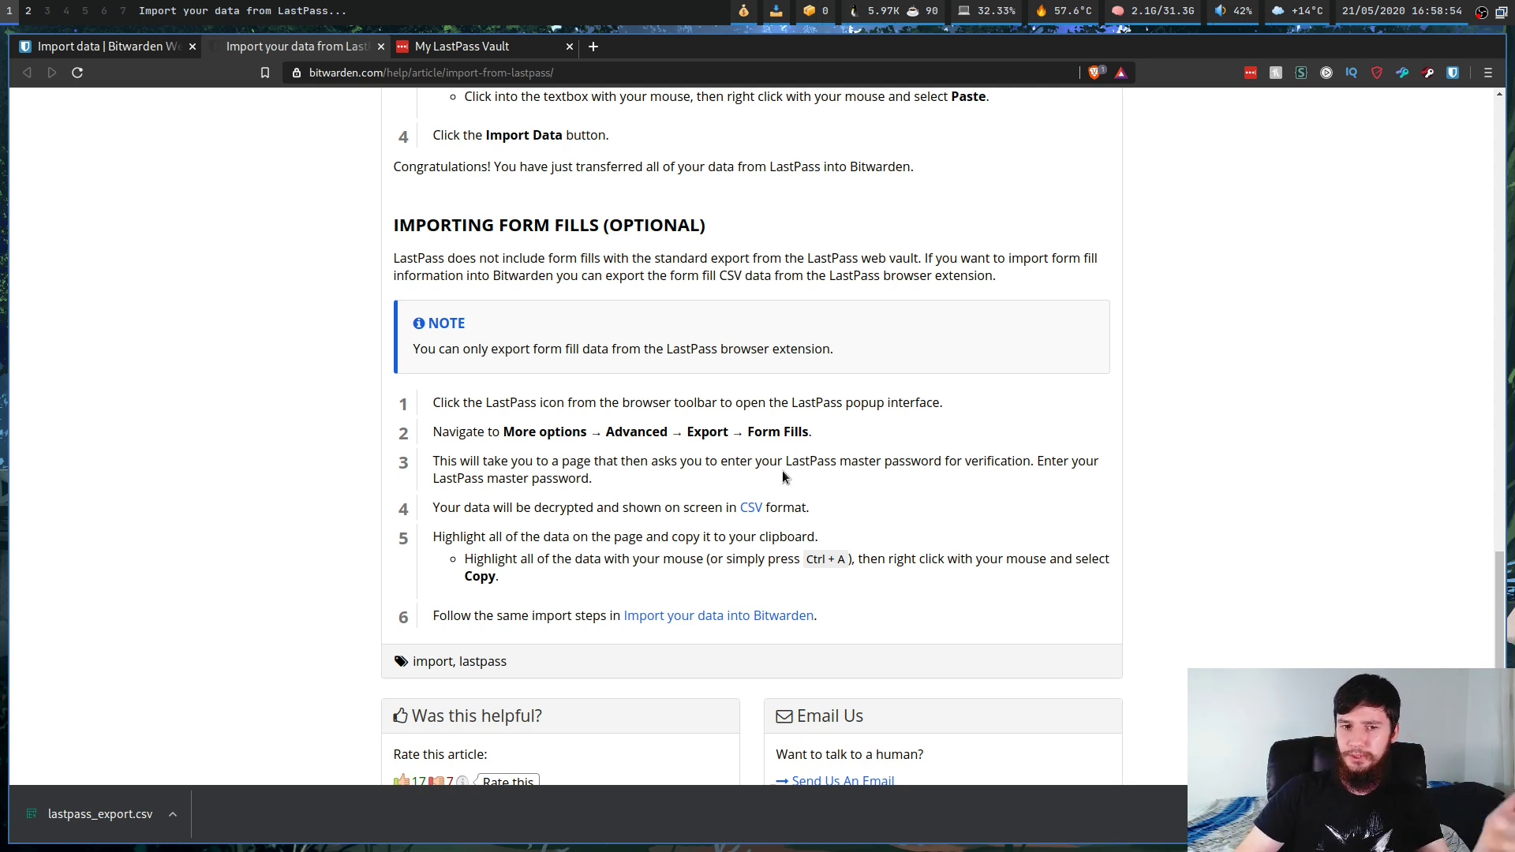
pyautogui.click(115, 54)
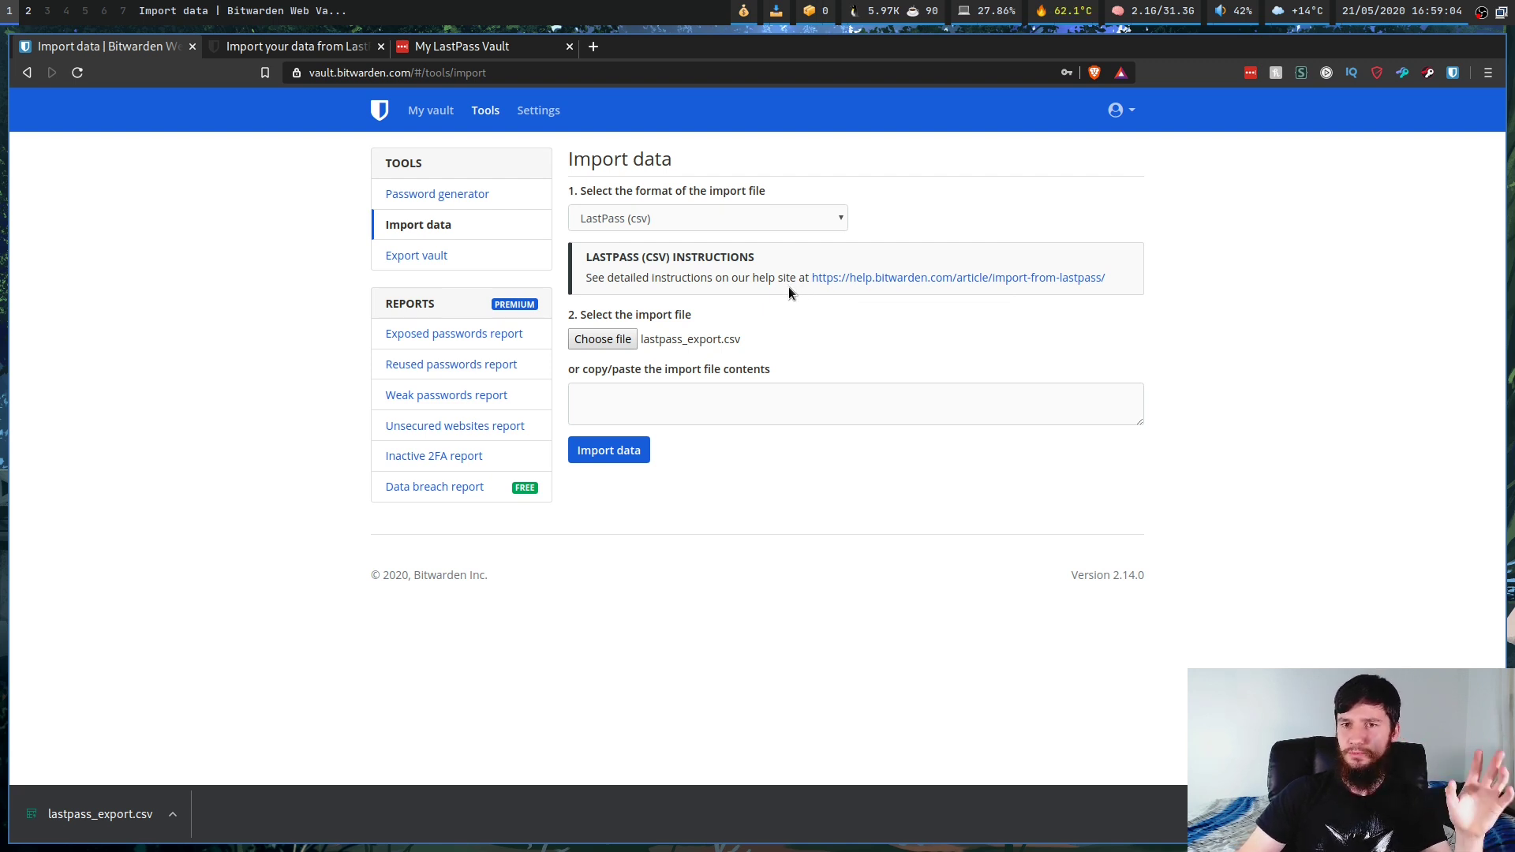
# Step: Return to the LastPass import article and highlight its WARNING about special-character exporter bugs
pyautogui.click(344, 54)
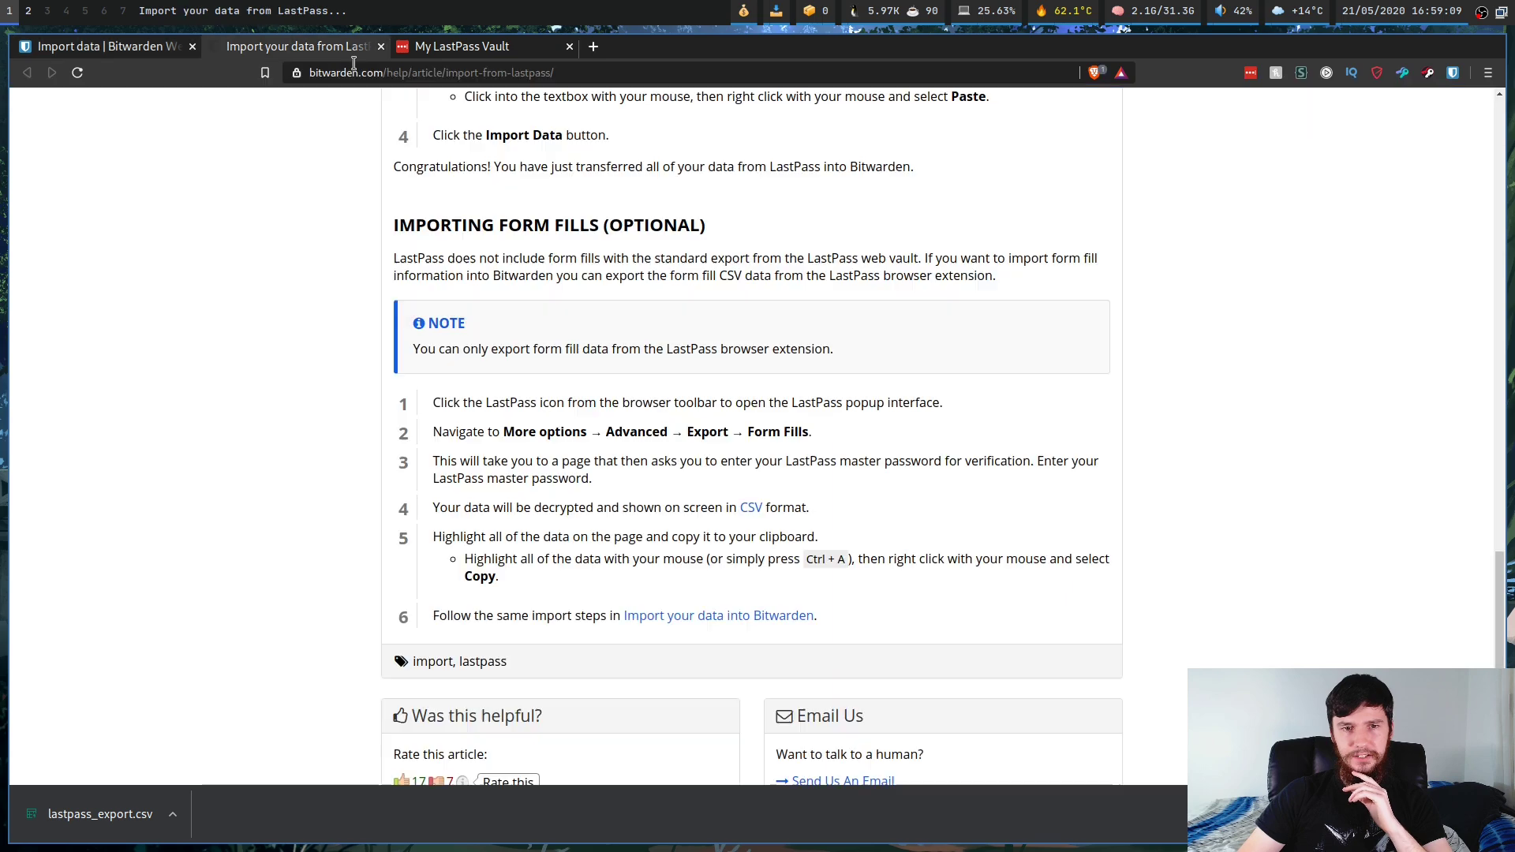
pyautogui.scroll(20, 477, 507)
pyautogui.scroll(-6, 477, 508)
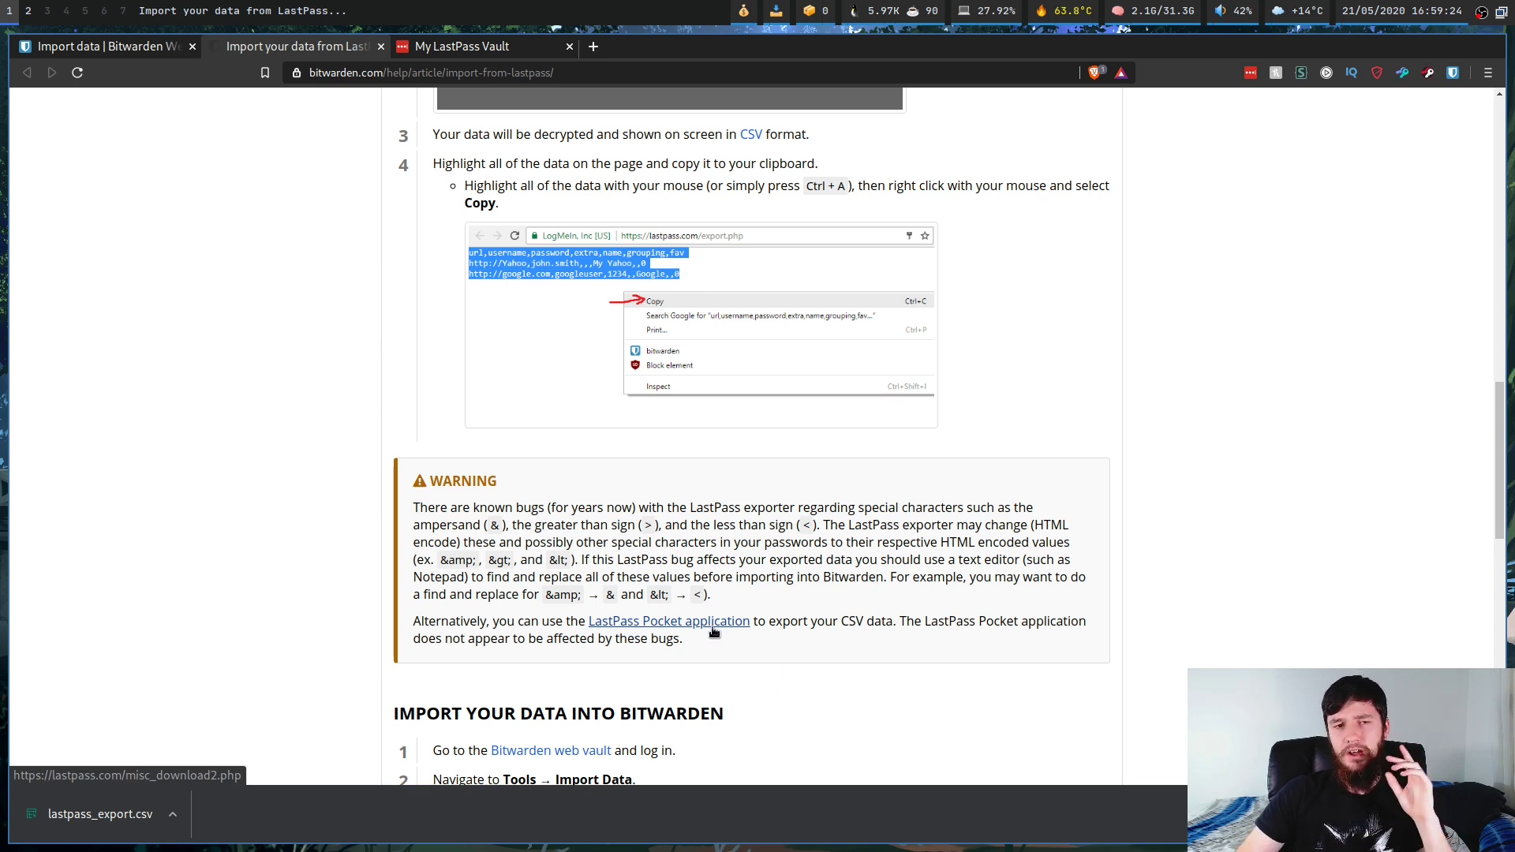
pyautogui.moveTo(799, 660); pyautogui.dragTo(367, 472)
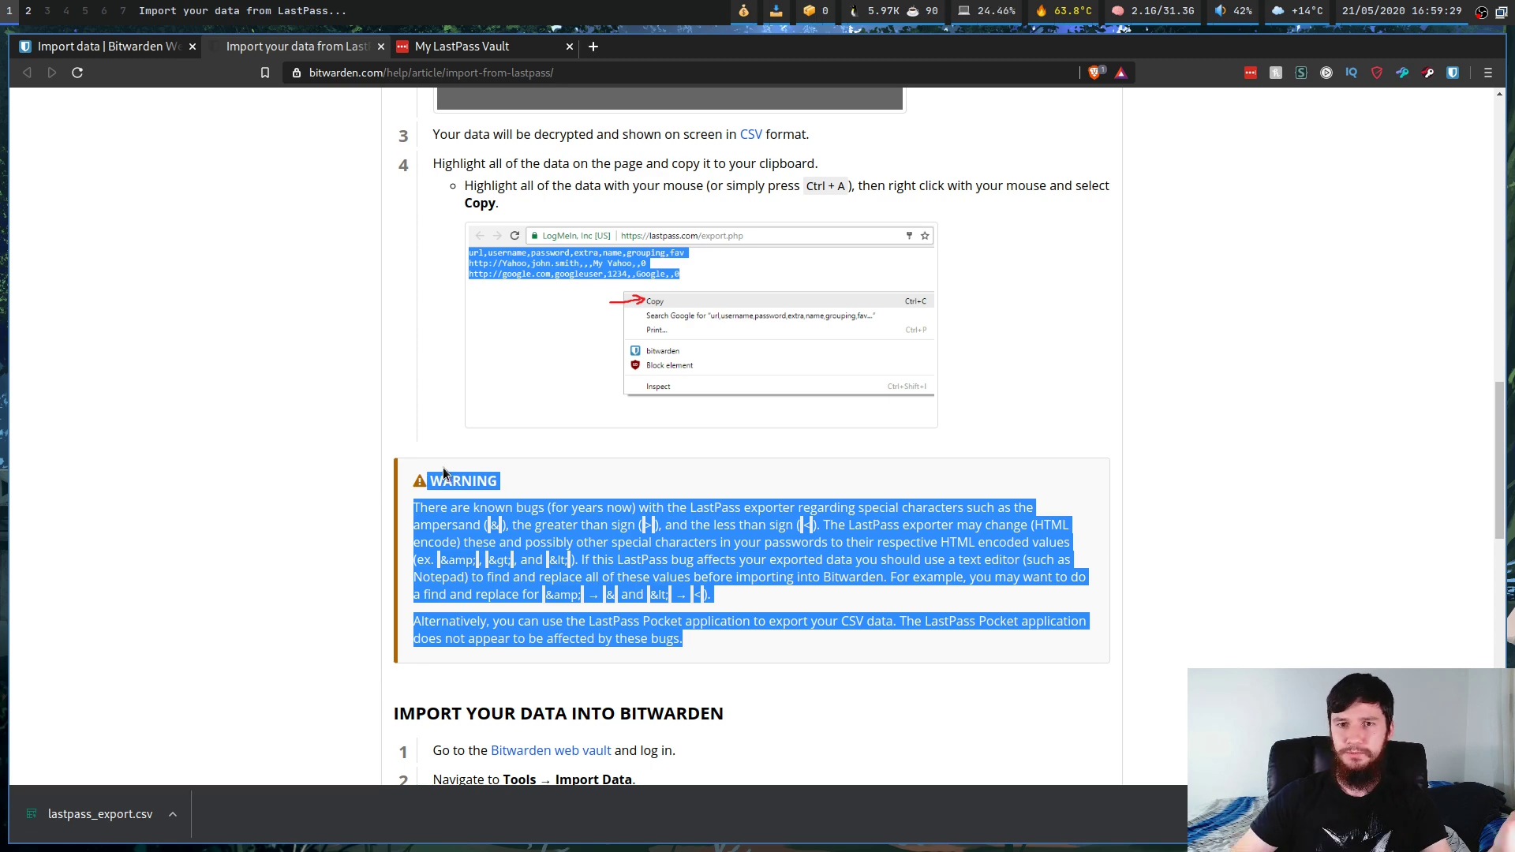
pyautogui.click(647, 521)
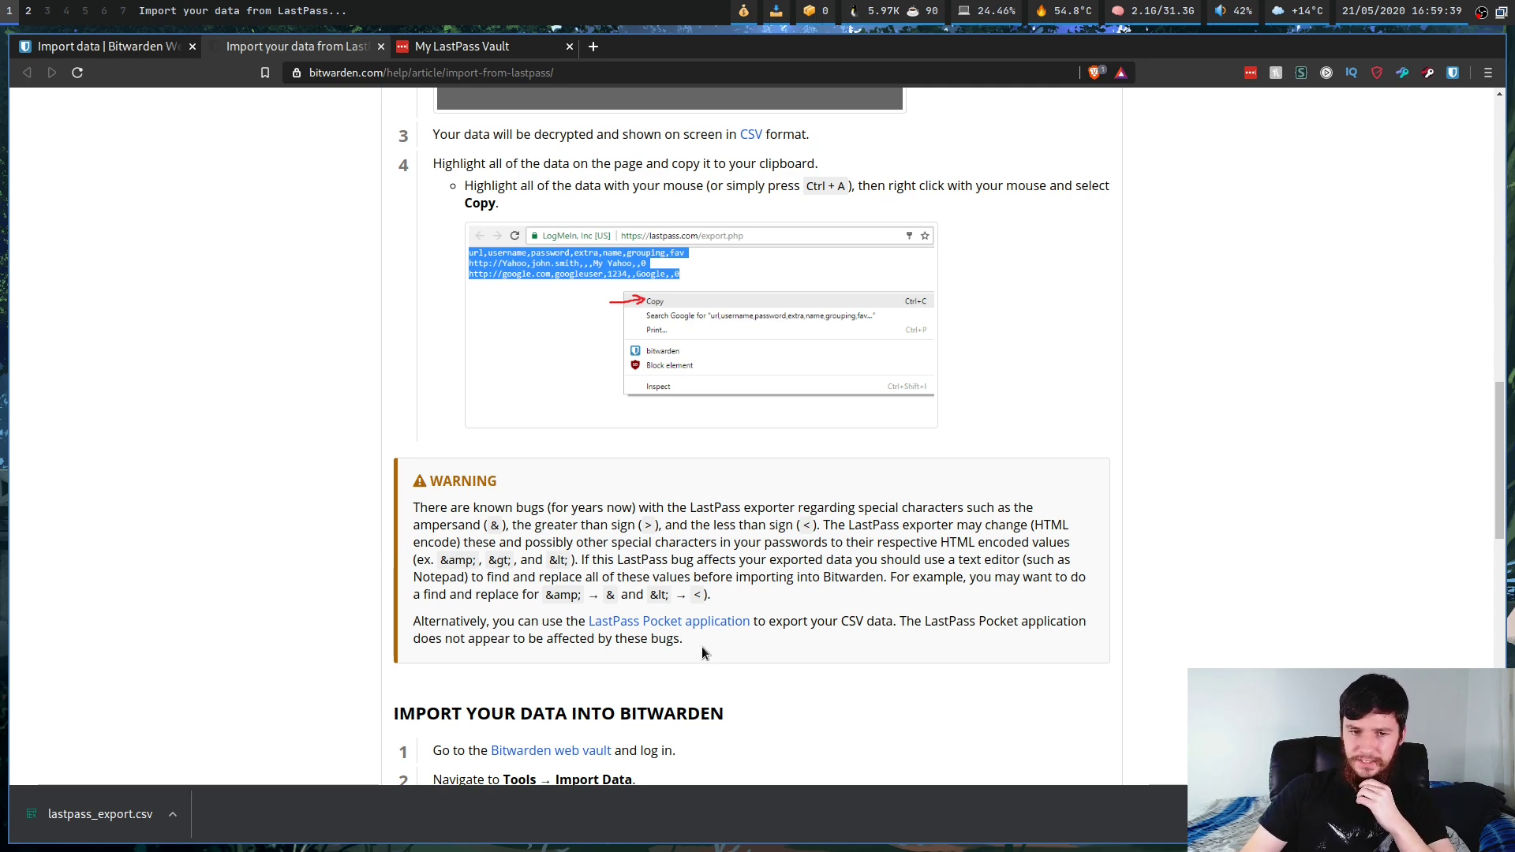
pyautogui.moveTo(700, 643); pyautogui.dragTo(432, 527)
pyautogui.click(632, 559)
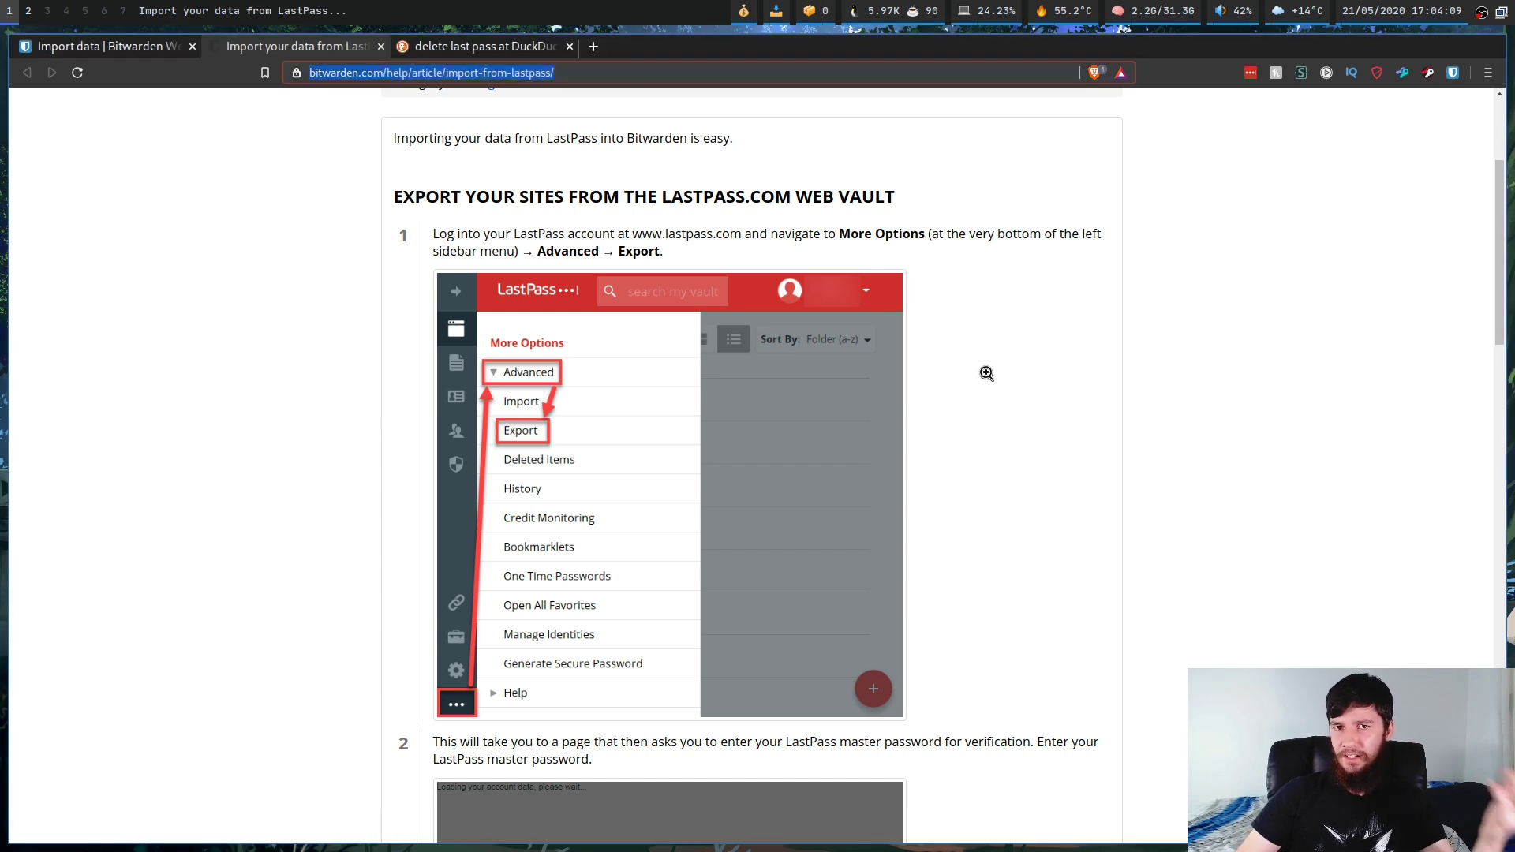
# Step: Open the 'LastPass - Delete Your Account' result from the 'delete last pass' search tab
pyautogui.click(475, 73)
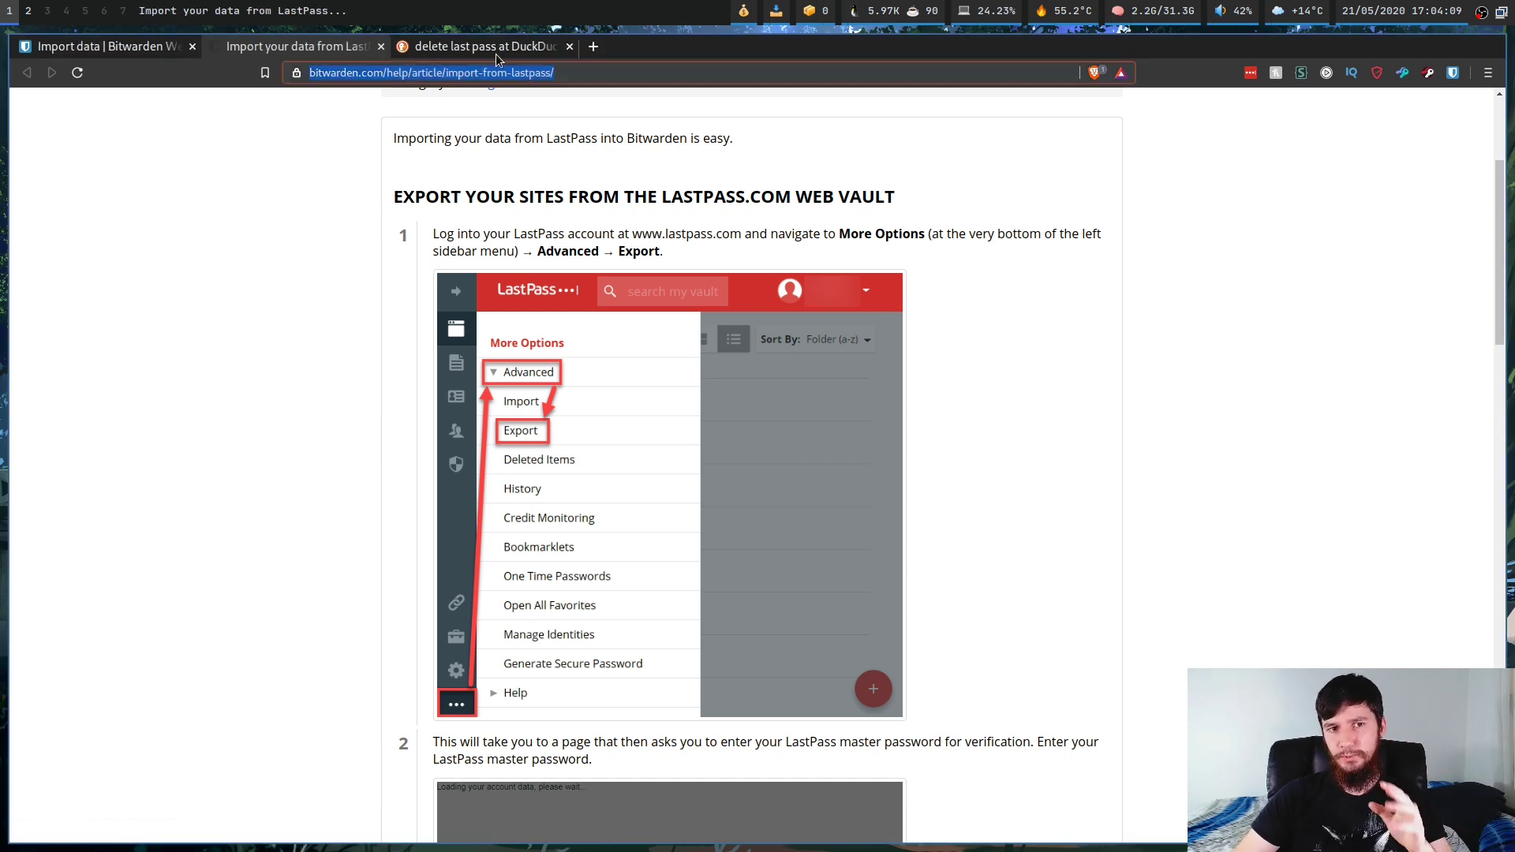
pyautogui.click(499, 50)
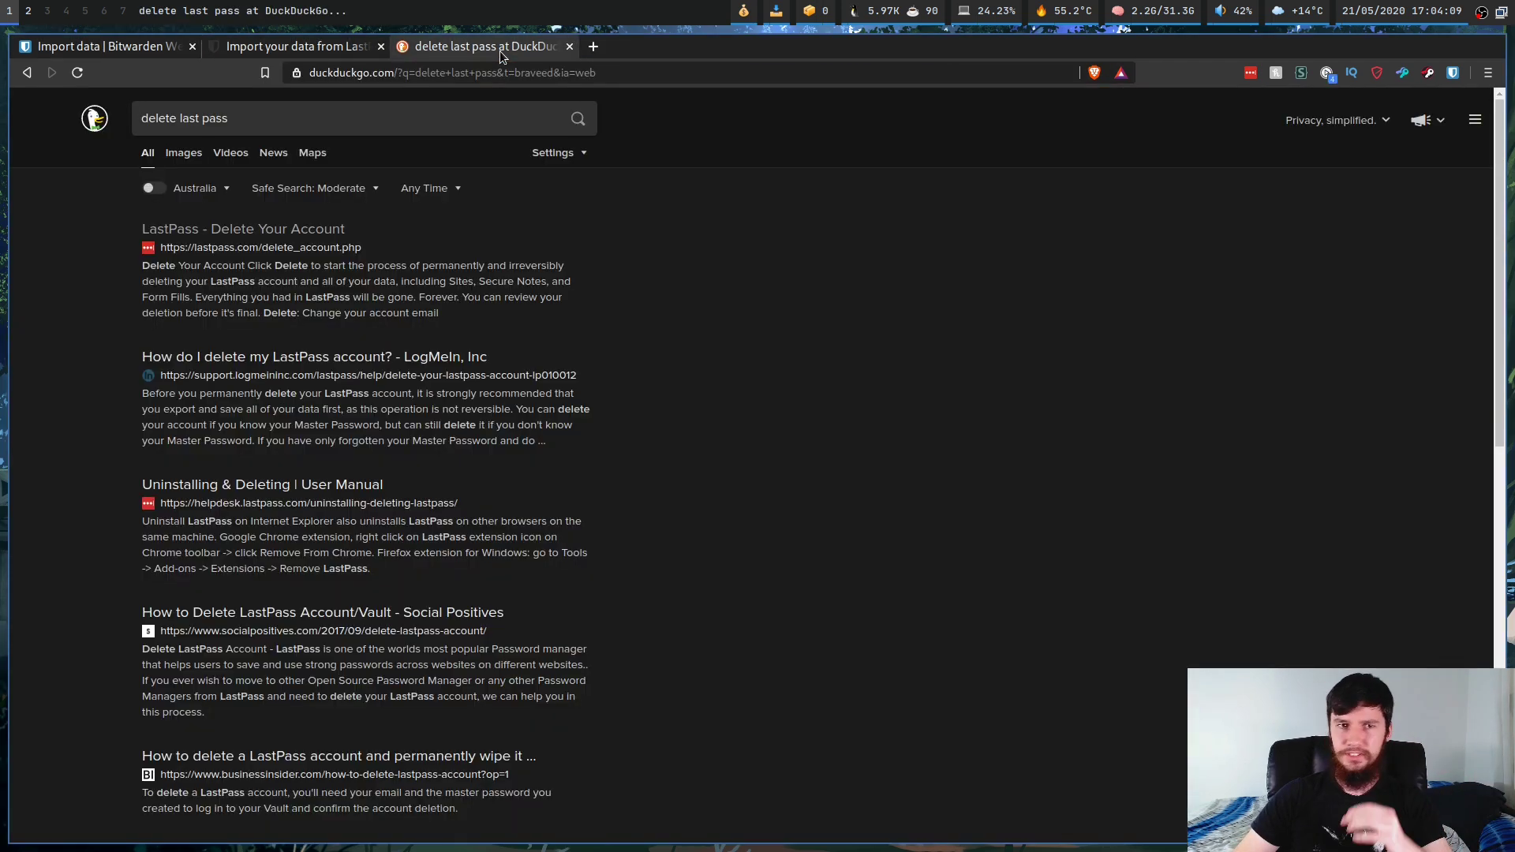
pyautogui.click(292, 230)
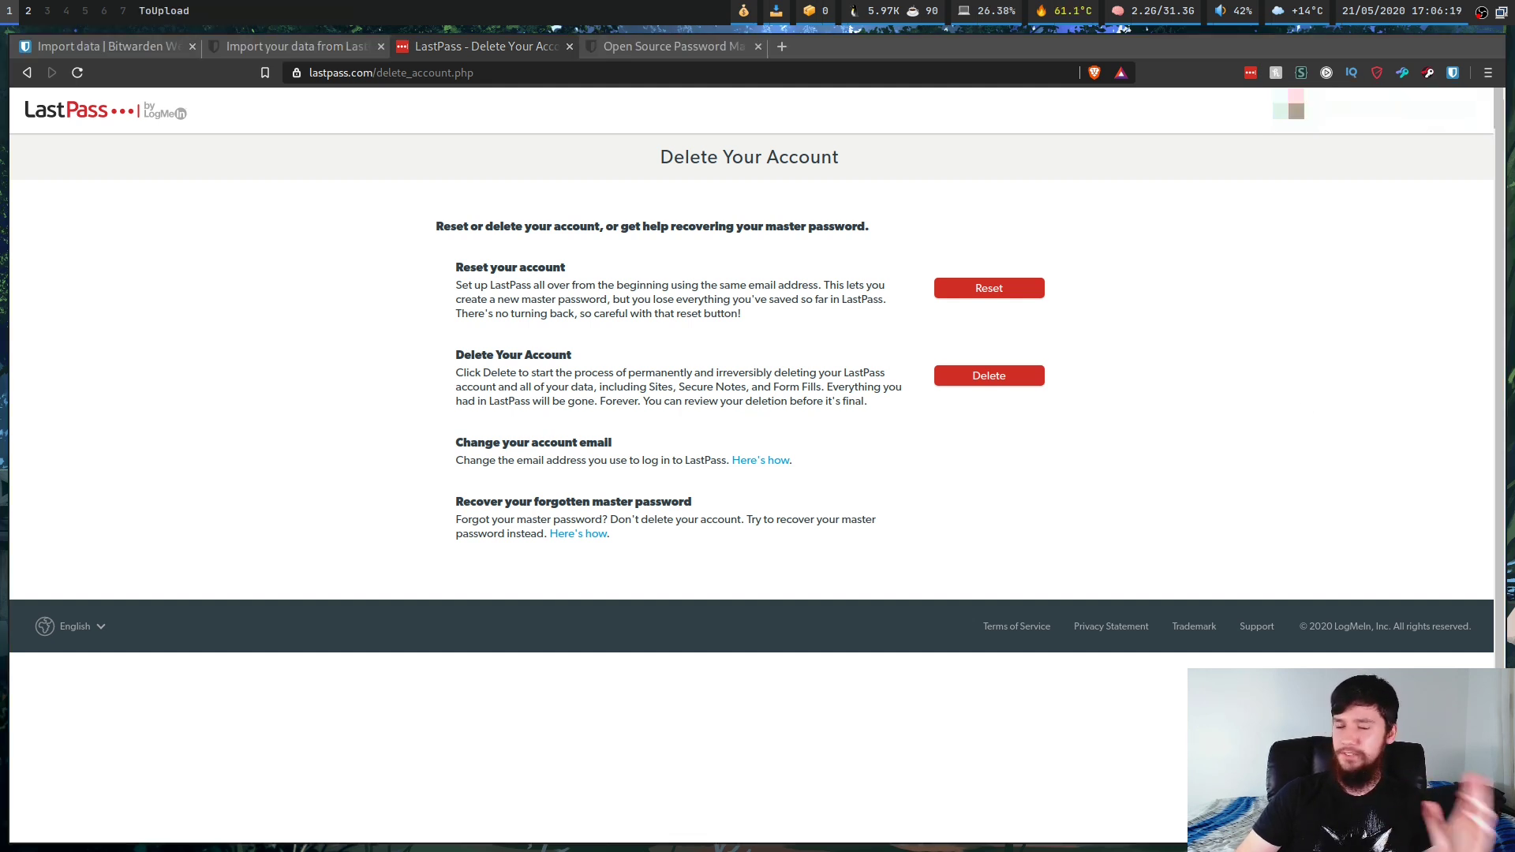
# Step: On the bitwarden.com tab, view the full desktop installation options list, then close it
pyautogui.click(671, 46)
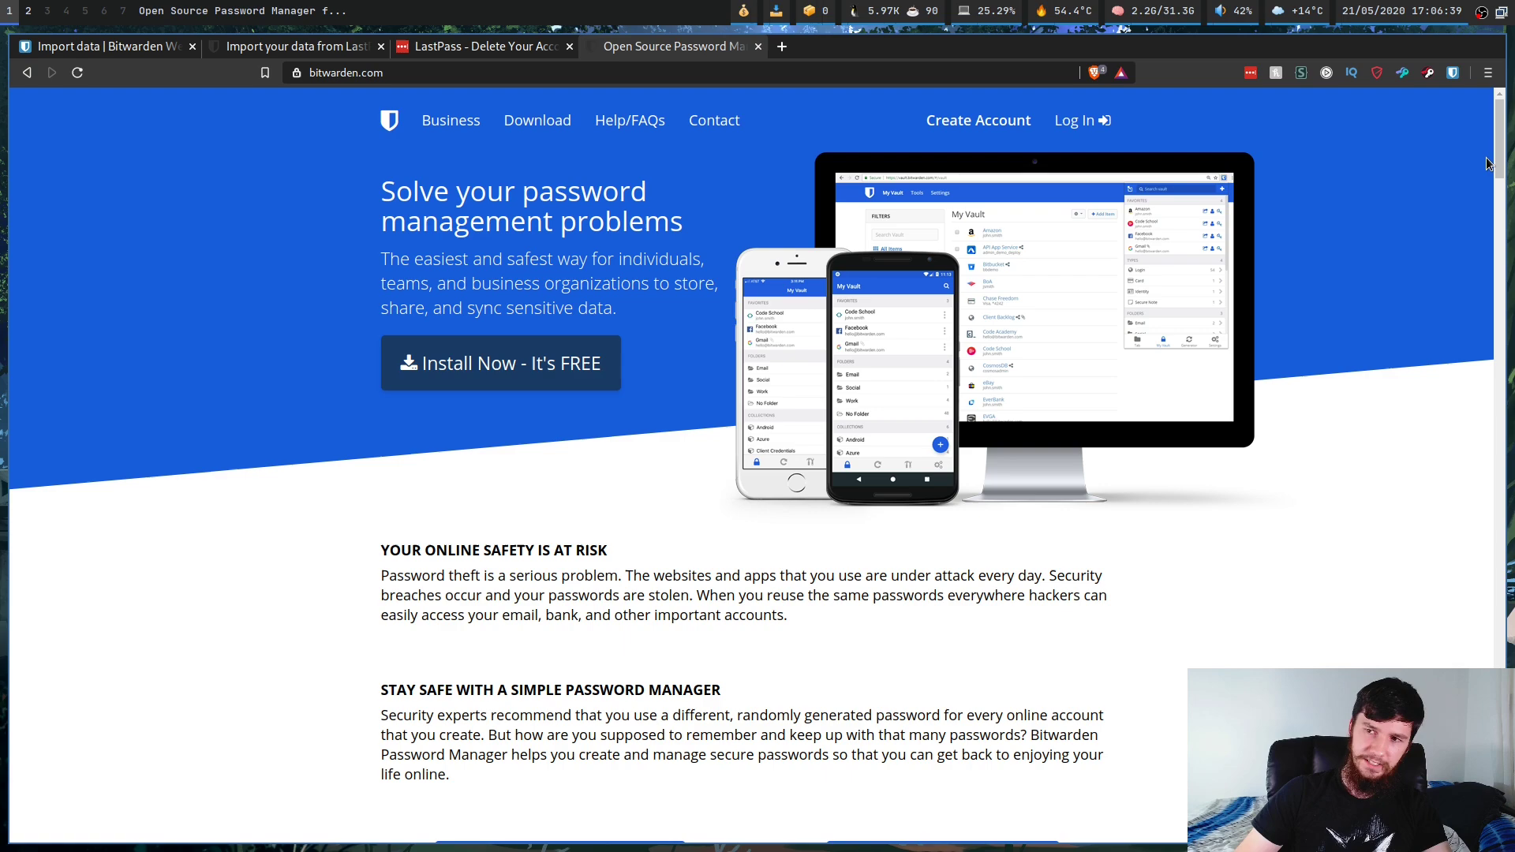
pyautogui.moveTo(1497, 123); pyautogui.dragTo(1483, 361)
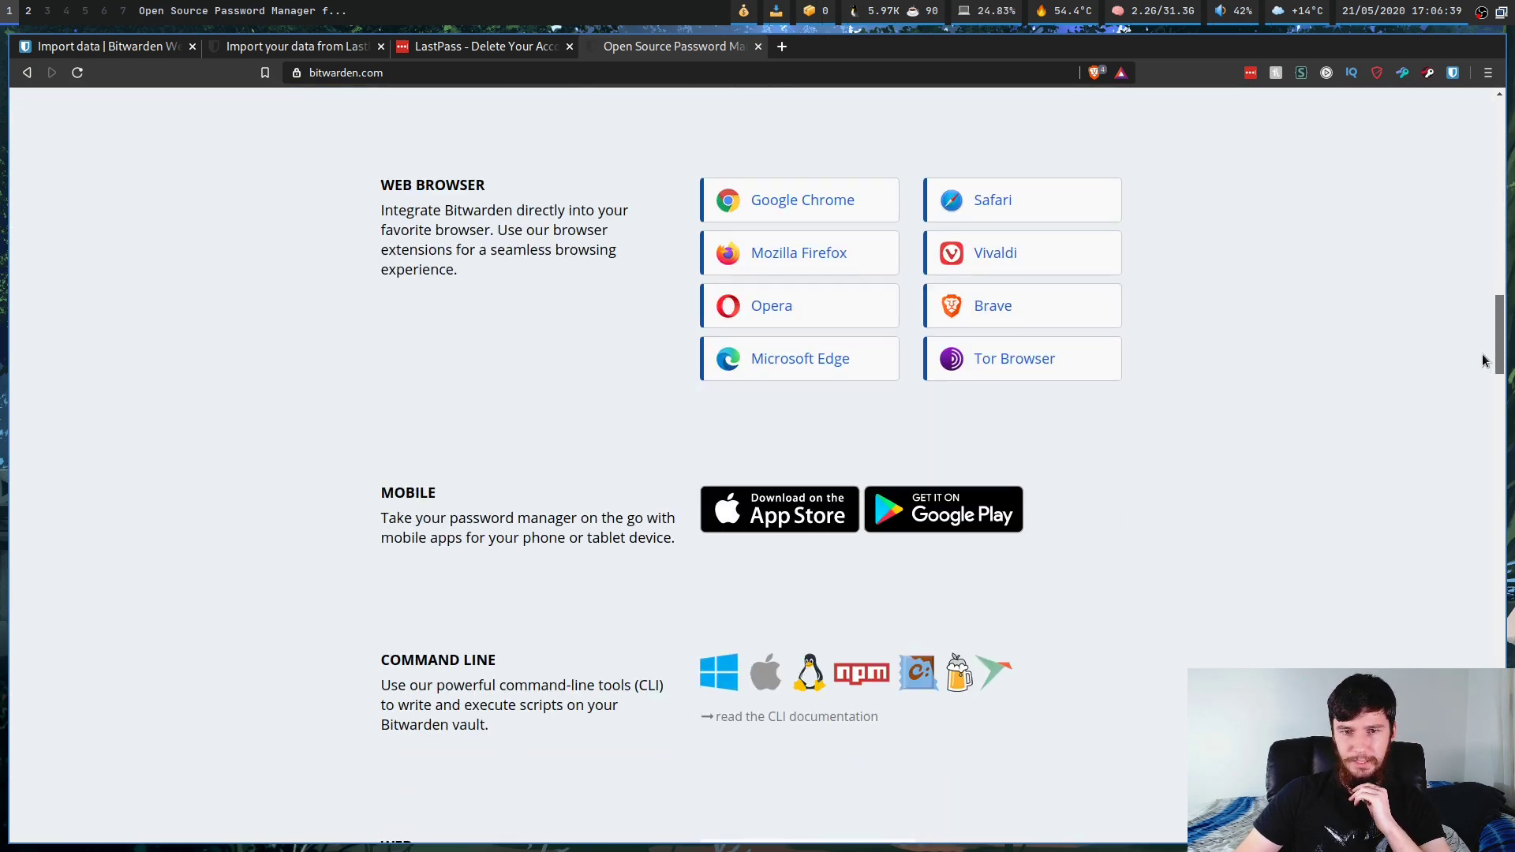
pyautogui.scroll(5, 1483, 360)
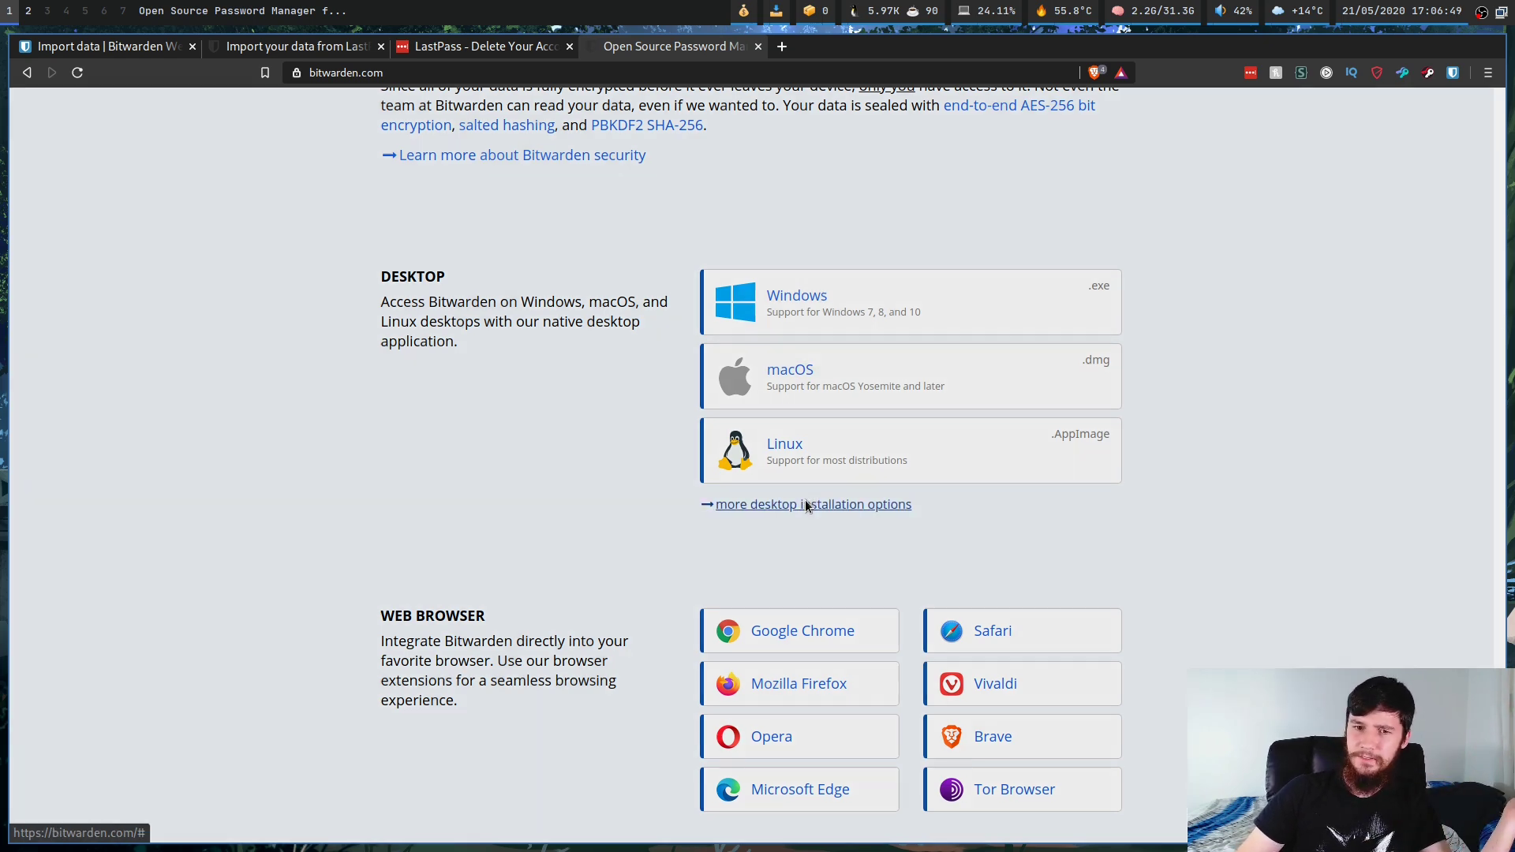
pyautogui.click(805, 505)
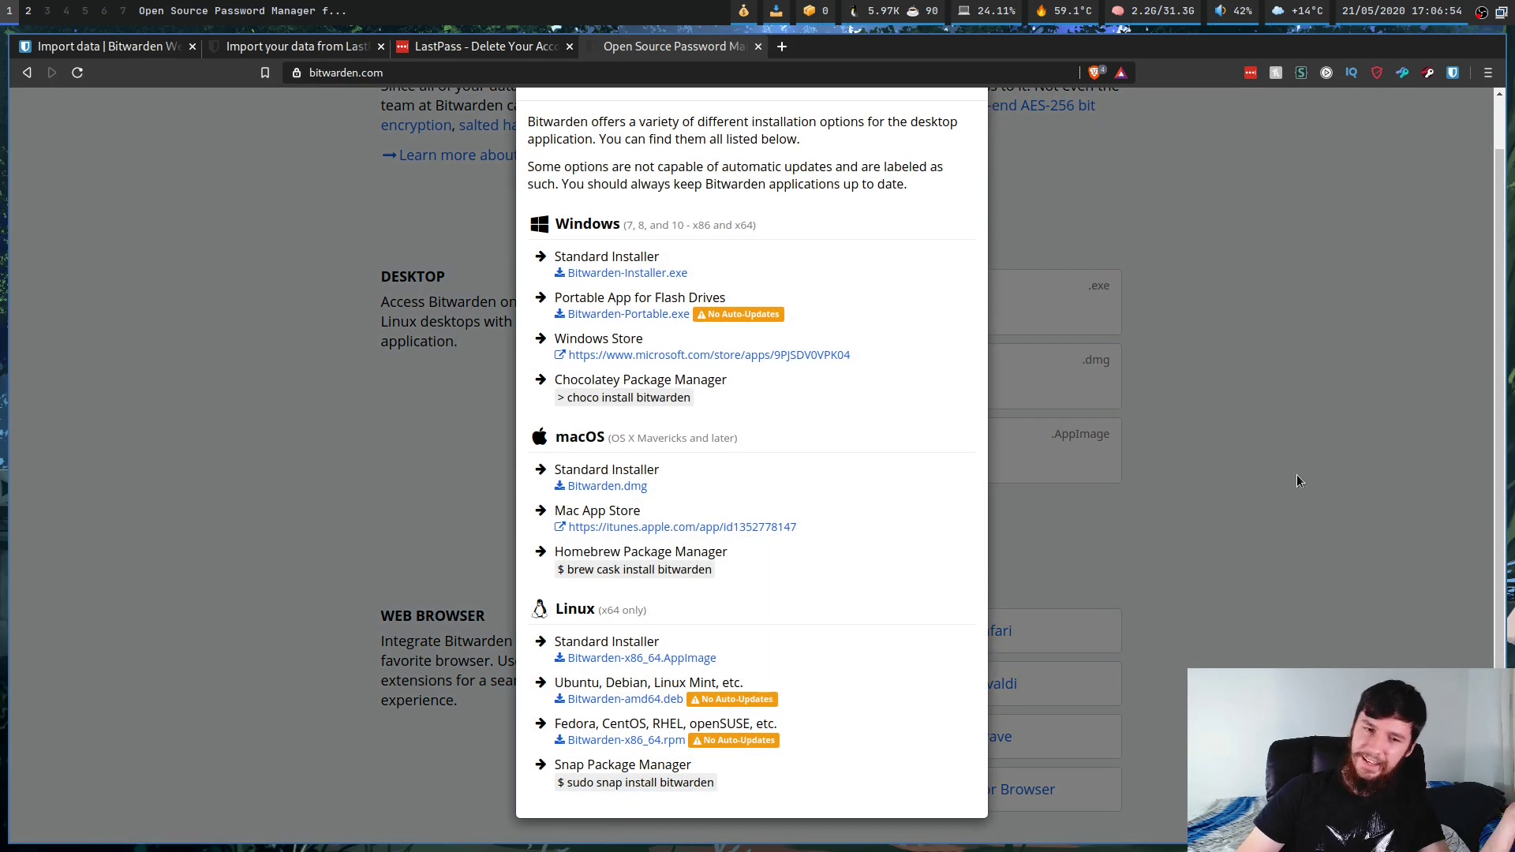
pyautogui.click(1318, 463)
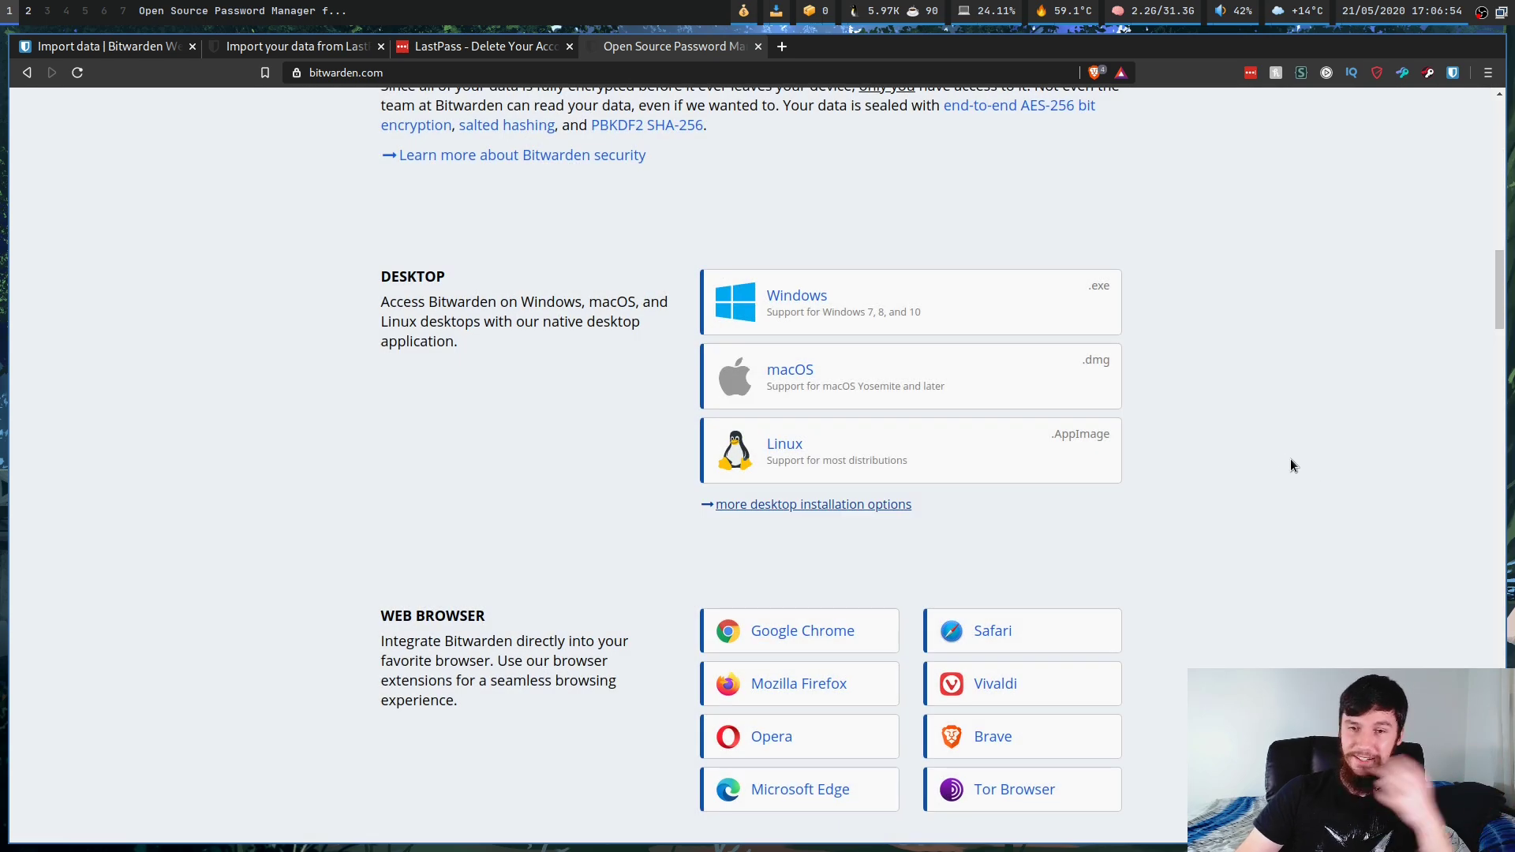
# Step: Scroll past Web Browser to the Mobile and Command Line download sections
pyautogui.scroll(-3, 1366, 313)
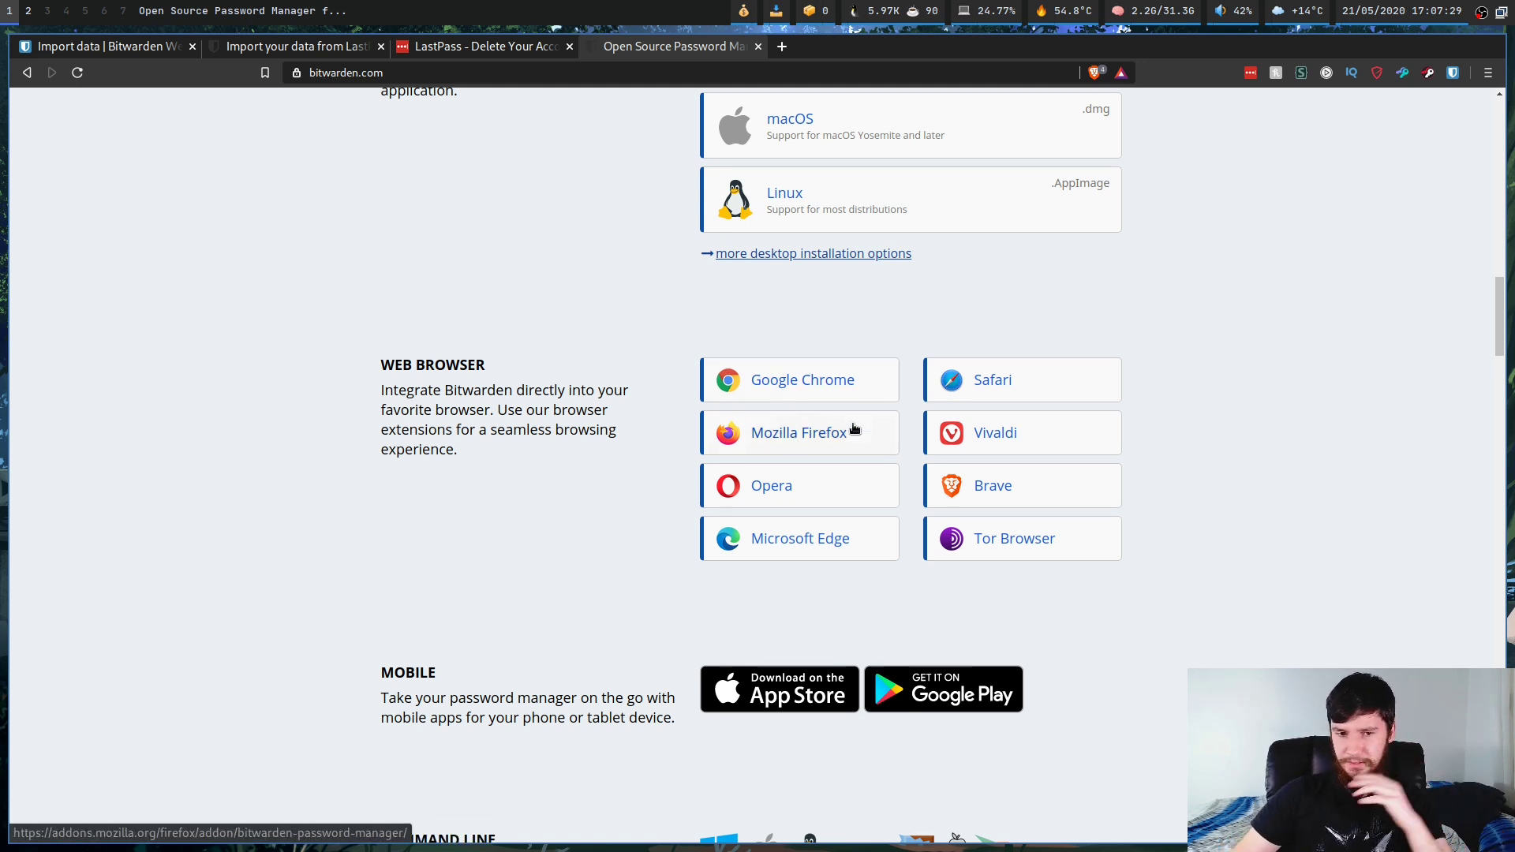
pyautogui.scroll(-3, 854, 428)
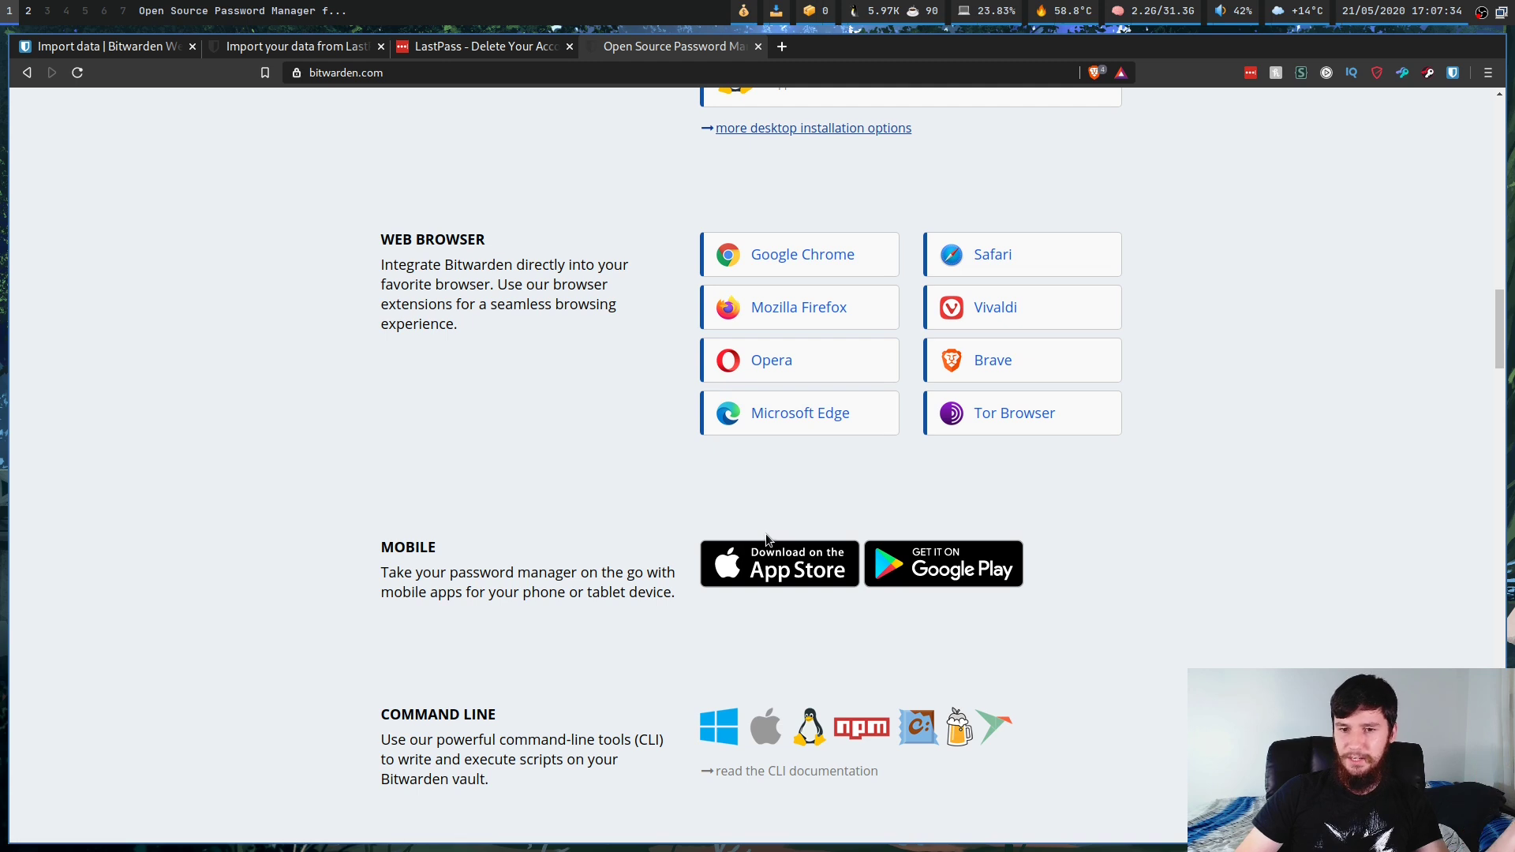
pyautogui.scroll(-3, 761, 522)
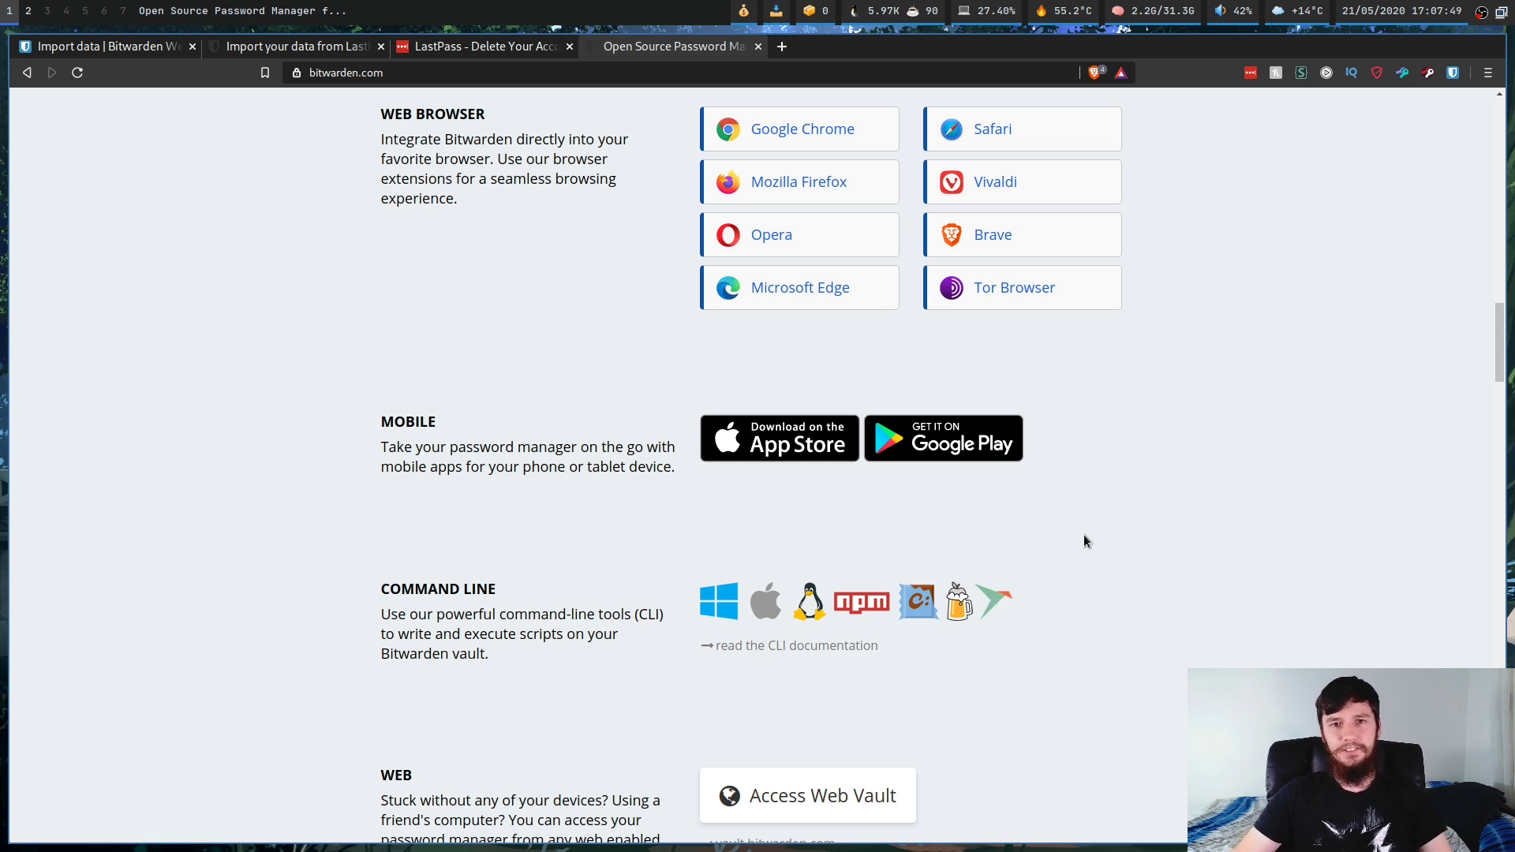
pyautogui.press('super+e')
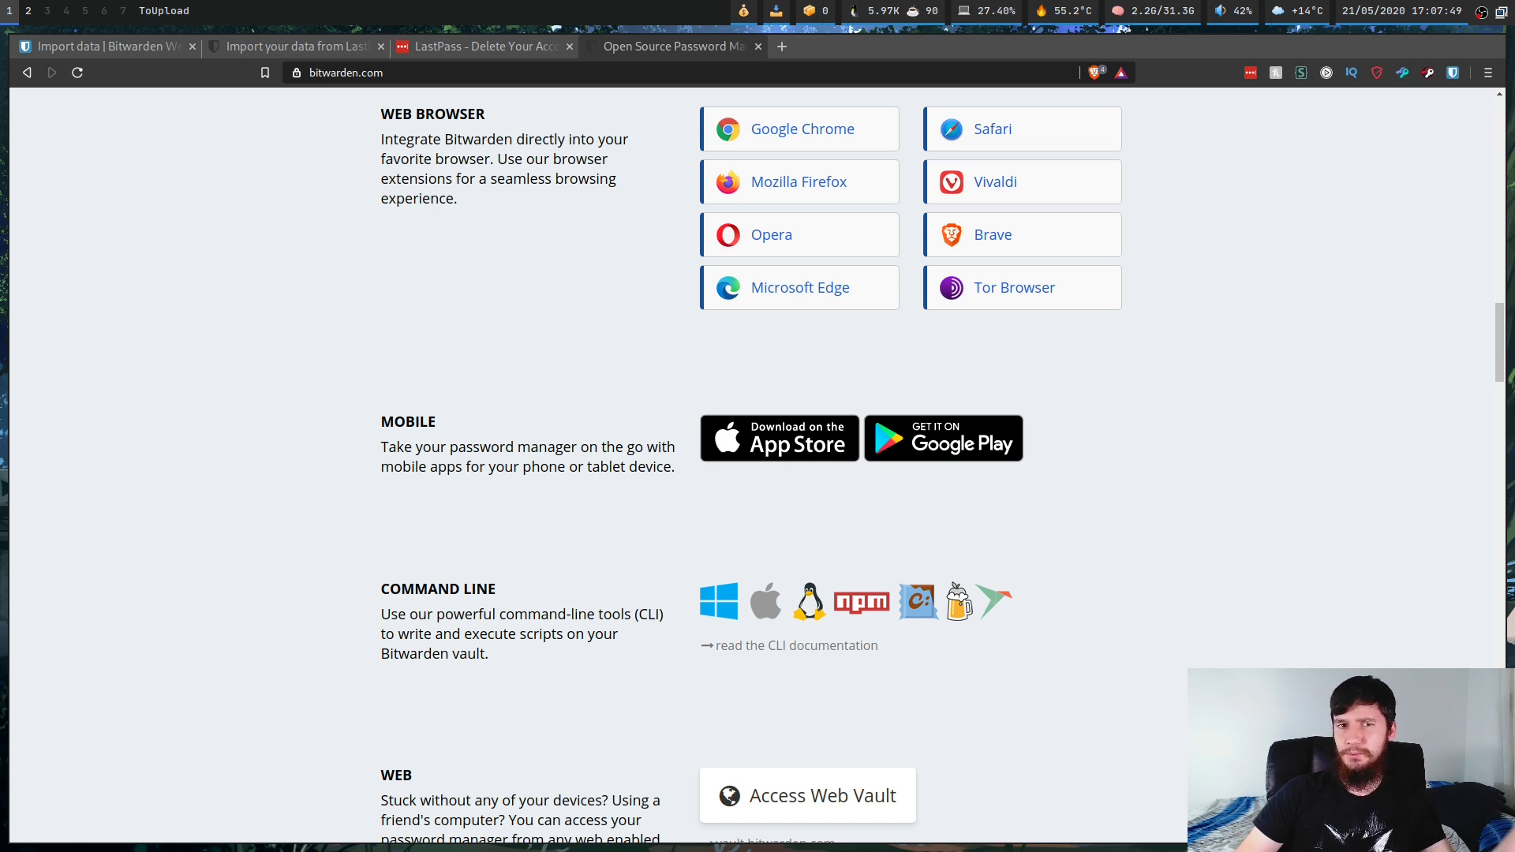